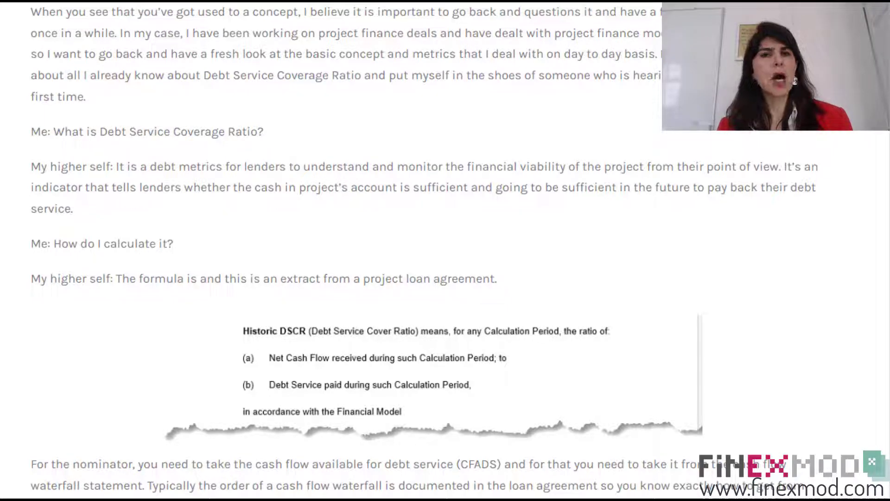
- Read the blog article's DSCR formula section, and review the description of the cash flow waterfall template on Eloquens
scroll(479, 234, "down", 4)
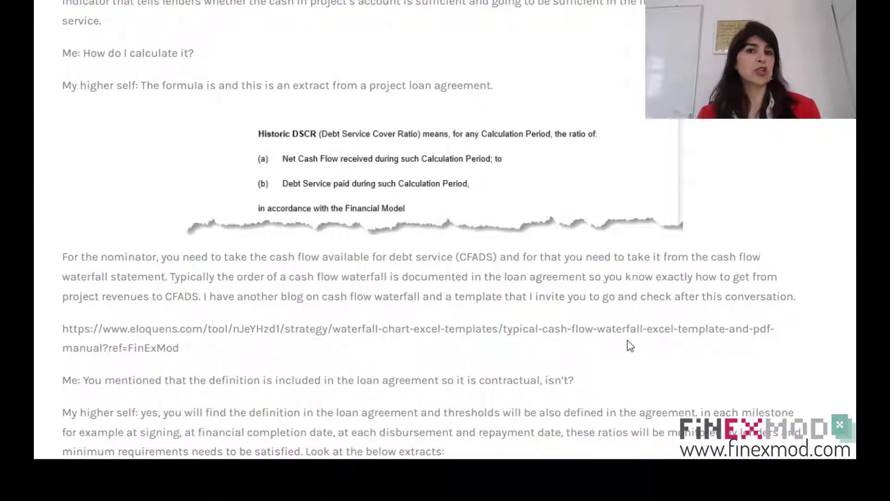
scroll(604, 342, "down", 3)
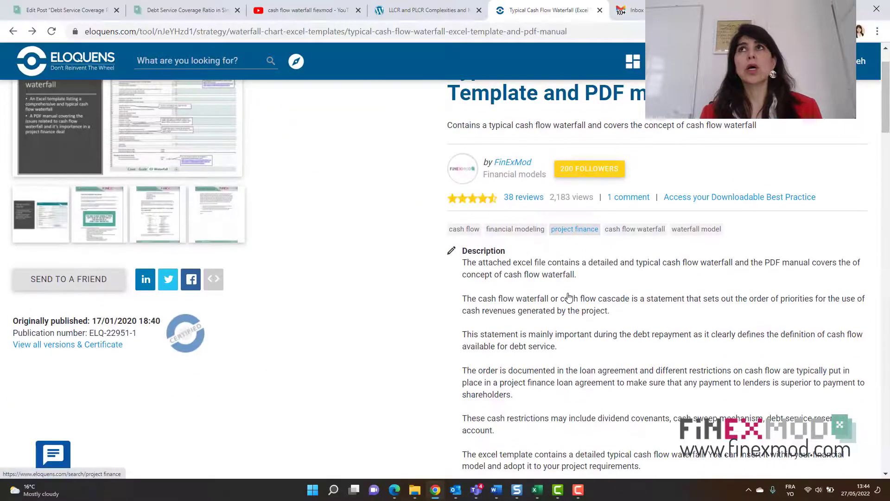
scroll(570, 301, "down", 8)
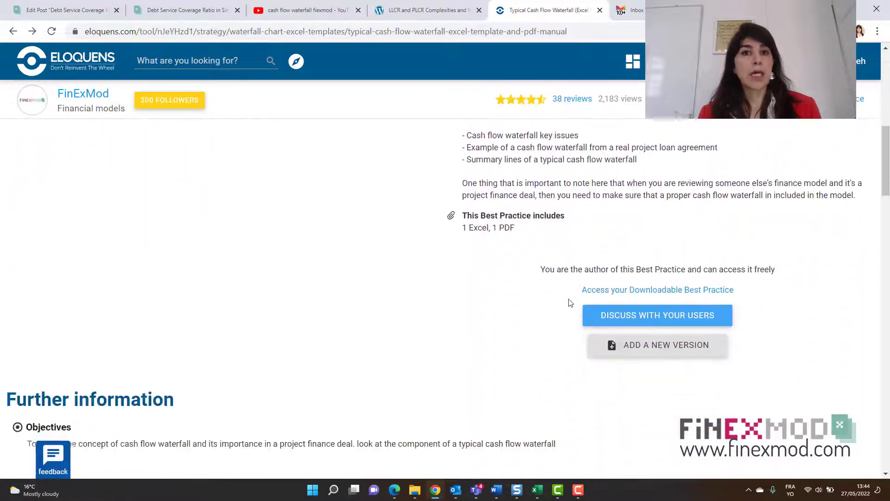
- Switch to the Cash flow Waterfall PDF in Edge and read it through the cash cascade extract to the last page
mouse_move(438, 494)
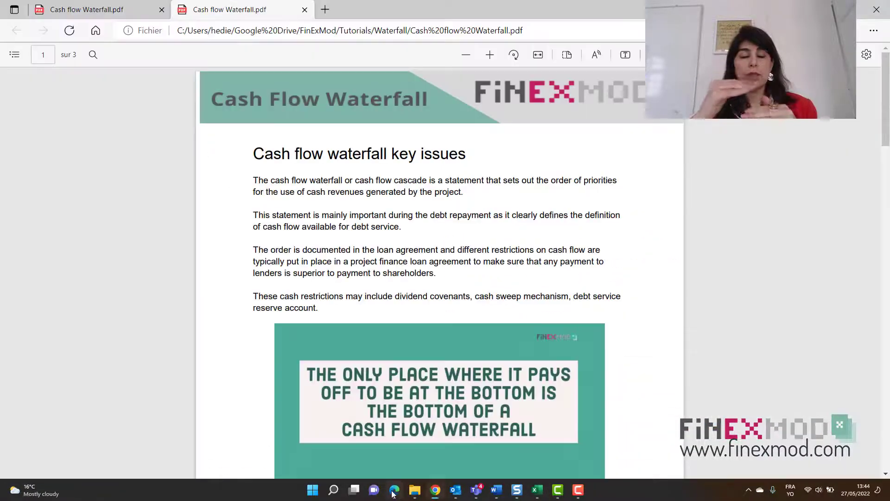
left_click(394, 489)
scroll(521, 261, "down", 3)
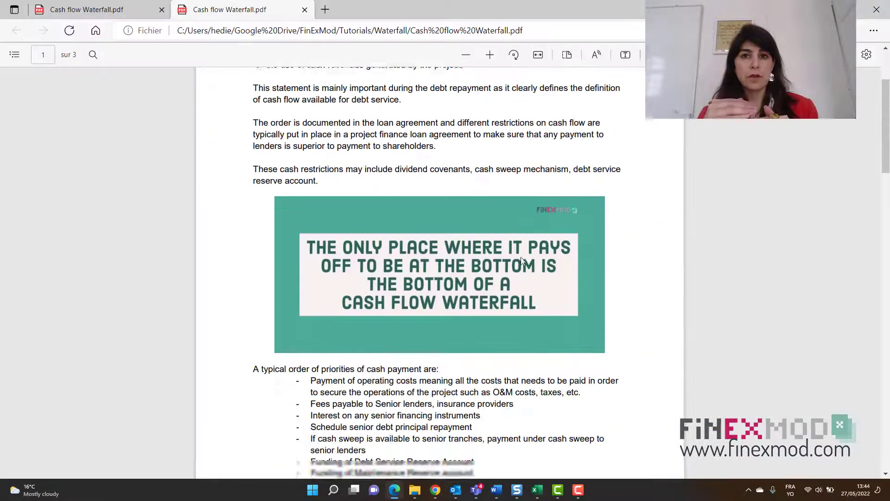
scroll(522, 261, "down", 15)
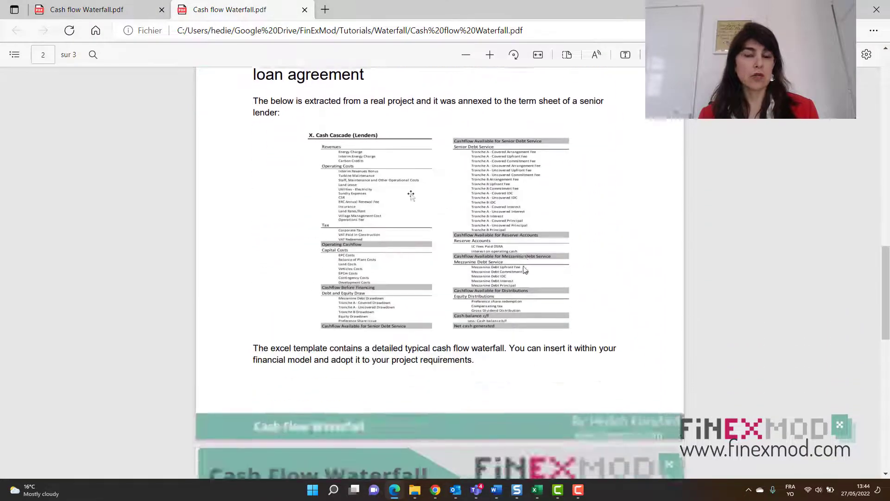
scroll(524, 269, "down", 10)
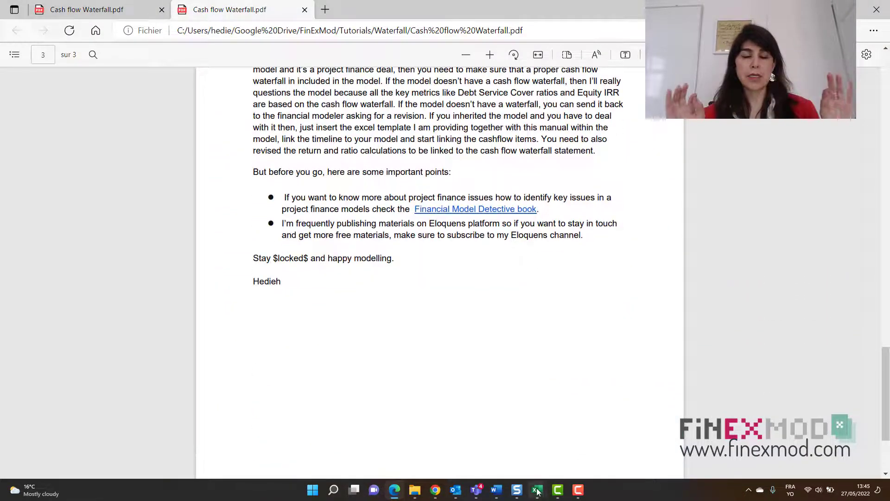
- Examine the CF Waterfall sheet of the Typical Cashflow Waterfall workbook in Excel, and read on in the blog article past the loan agreement ratio definitions
left_click(568, 441)
scroll(560, 302, "down", 2)
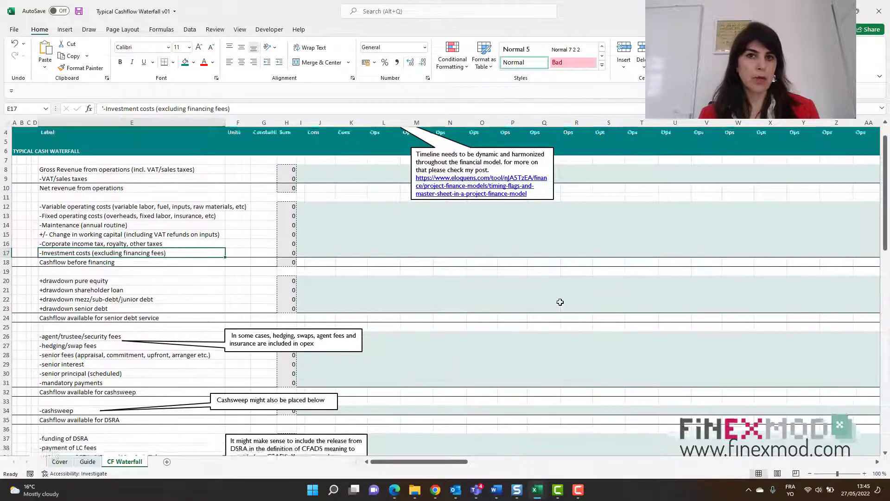
scroll(560, 302, "down", 13)
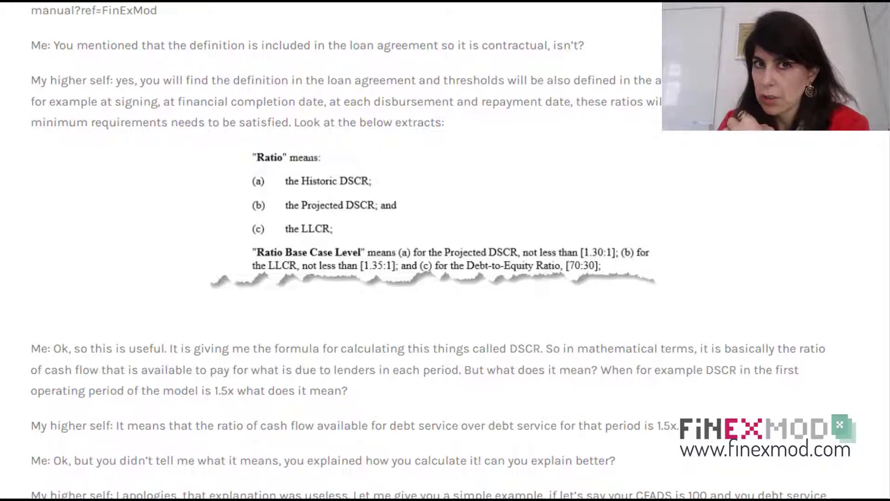
scroll(445, 250, "down", 6)
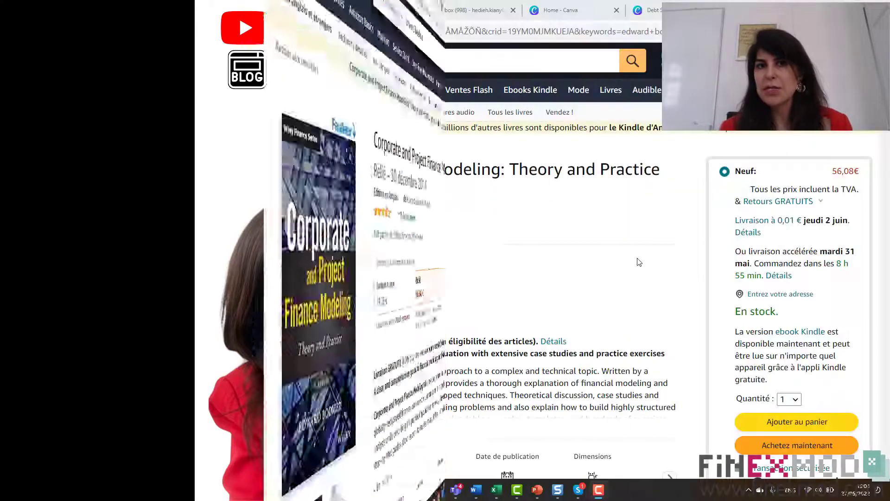
- Review the Amazon page of the book Corporate and Project Finance Modeling, including its details and frequently bought items
scroll(639, 263, "down", 5)
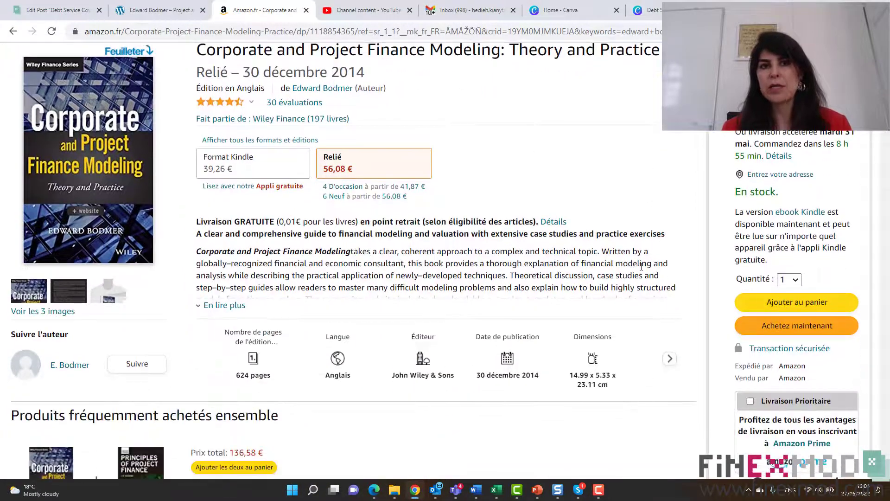
scroll(642, 271, "down", 4)
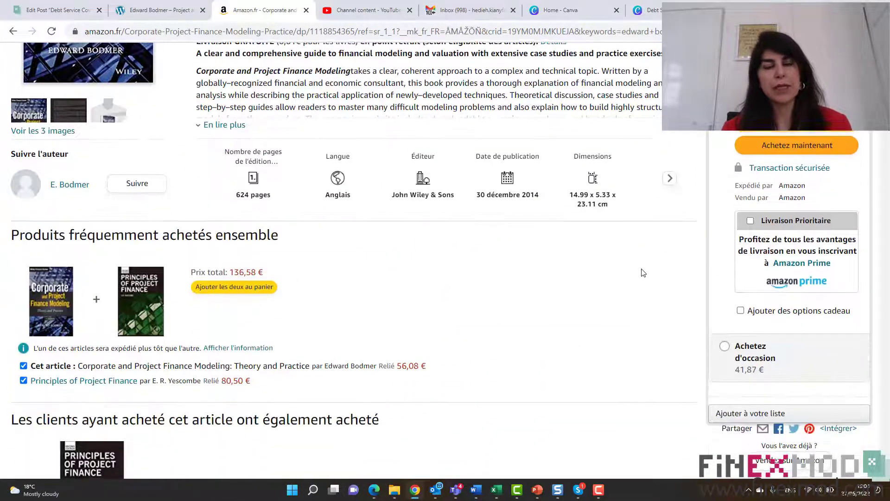
scroll(643, 272, "up", 8)
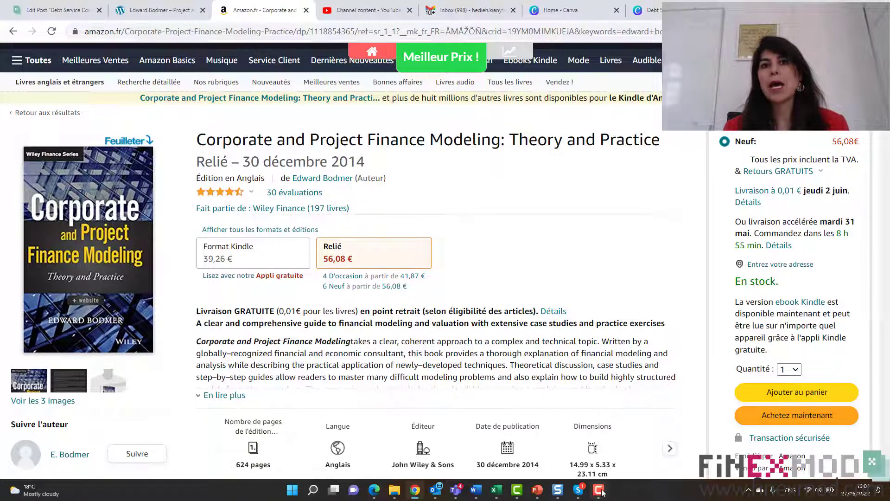
- Show the book author's website and look over the home page's banners and resource links
key("ctrl+w")
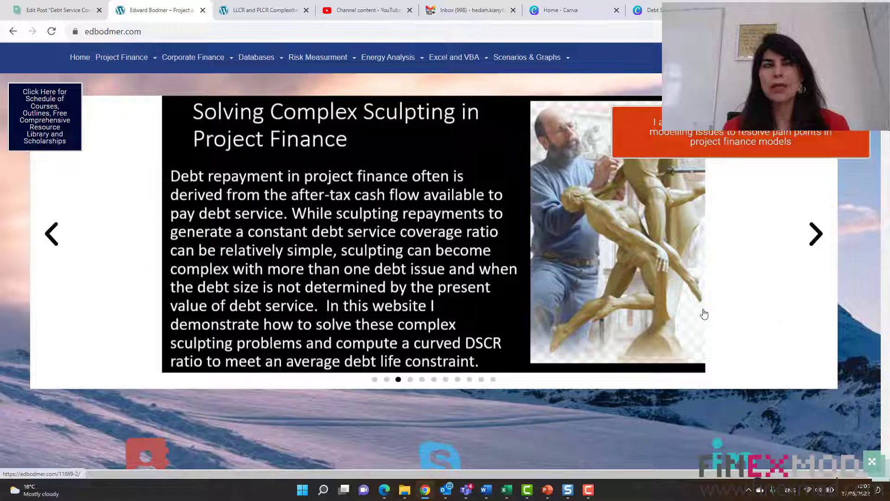
scroll(813, 247, "down", 3)
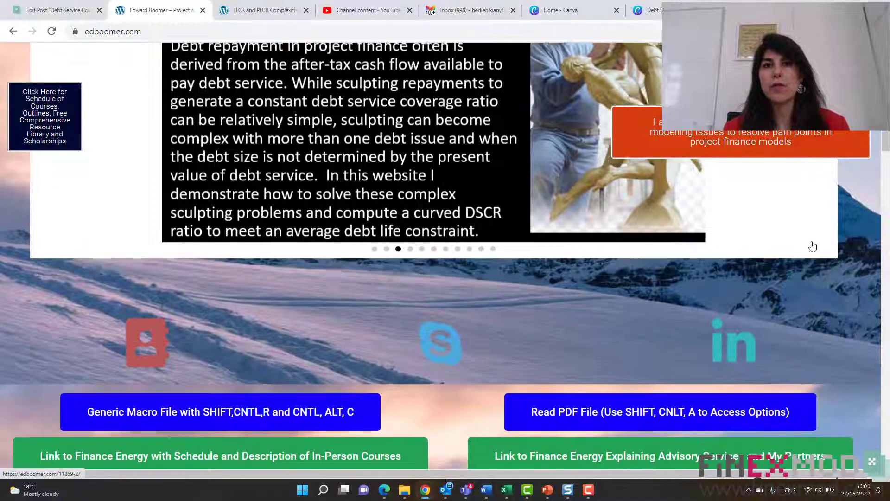
scroll(813, 246, "down", 5)
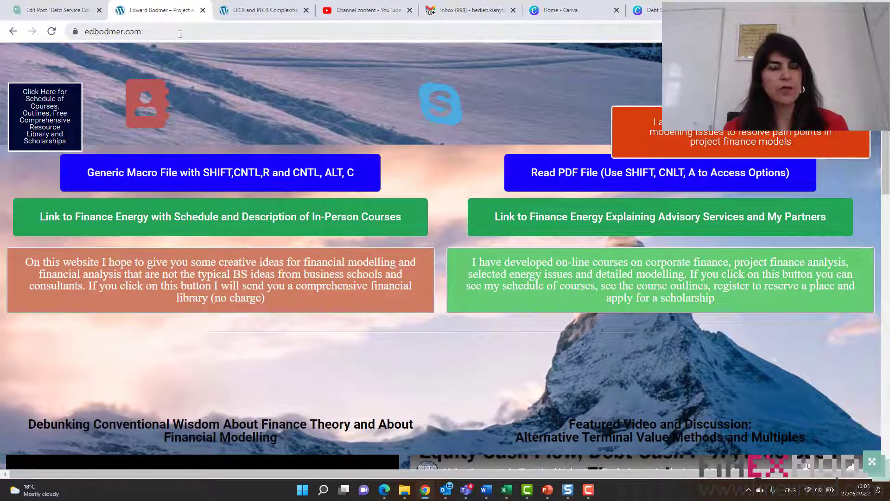
left_click(178, 32)
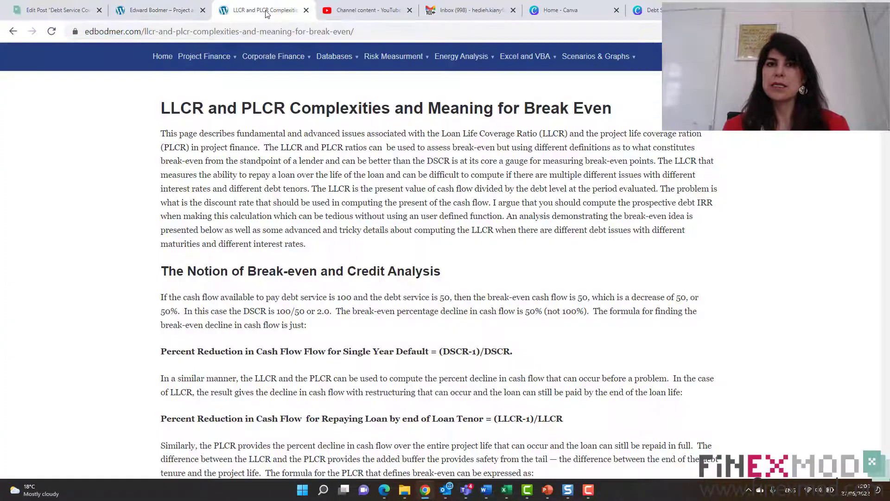
- Open the LLCR and PLCR Complexities and Meaning for Break Even article and look through it down to the embedded videos
left_click(266, 12)
scroll(502, 192, "down", 8)
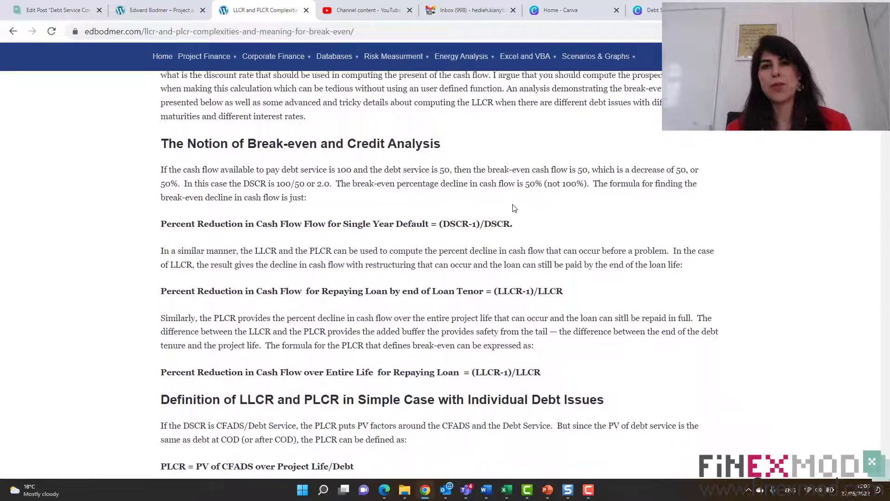
scroll(516, 212, "down", 13)
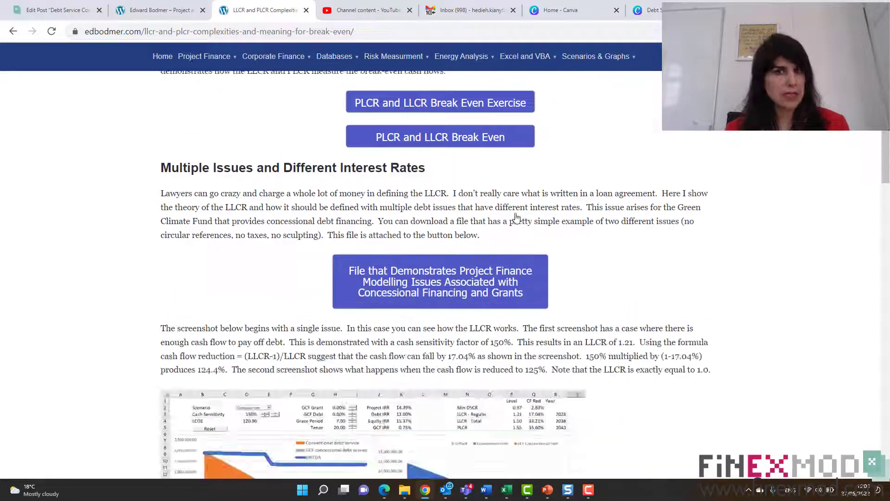
scroll(518, 219, "down", 20)
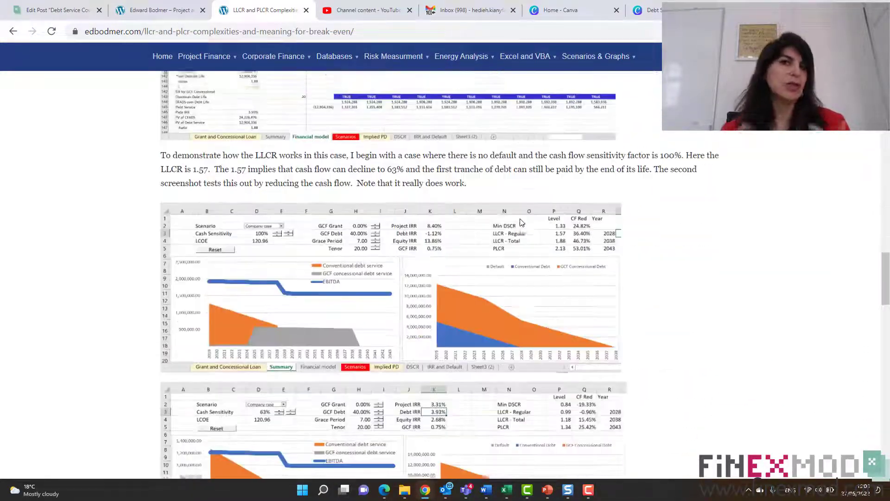
scroll(522, 225, "down", 10)
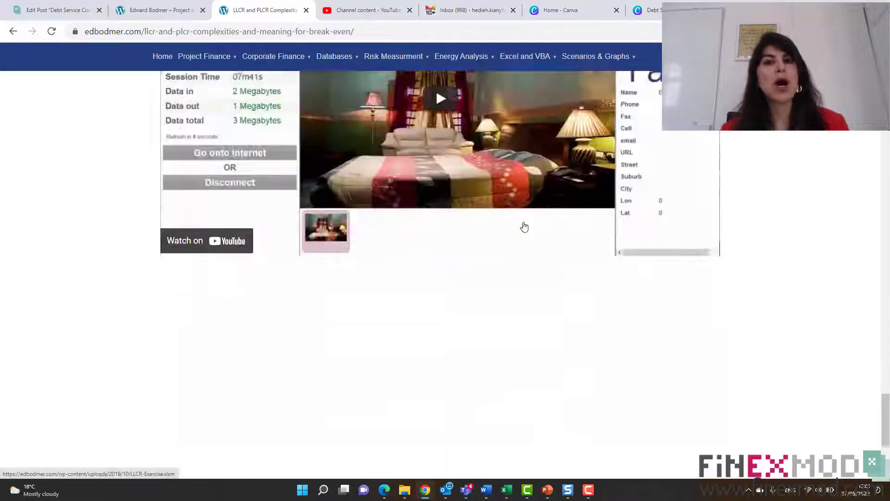
scroll(628, 362, "down", 4)
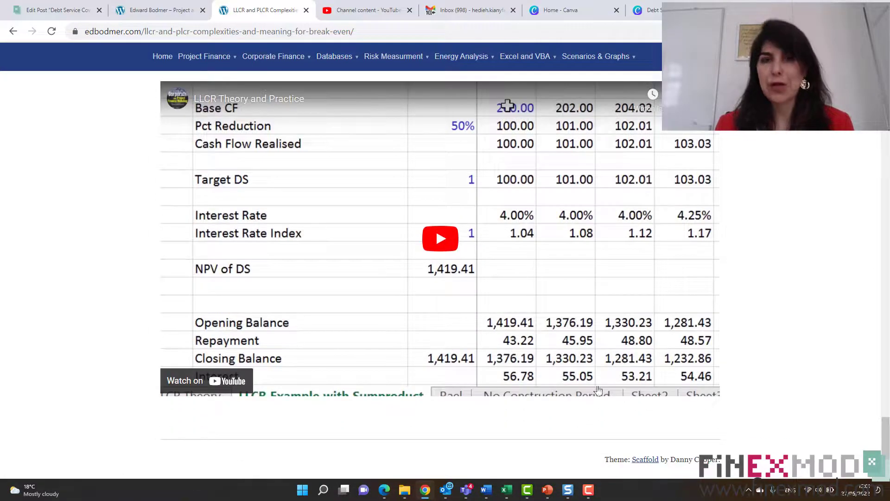
left_click(587, 489)
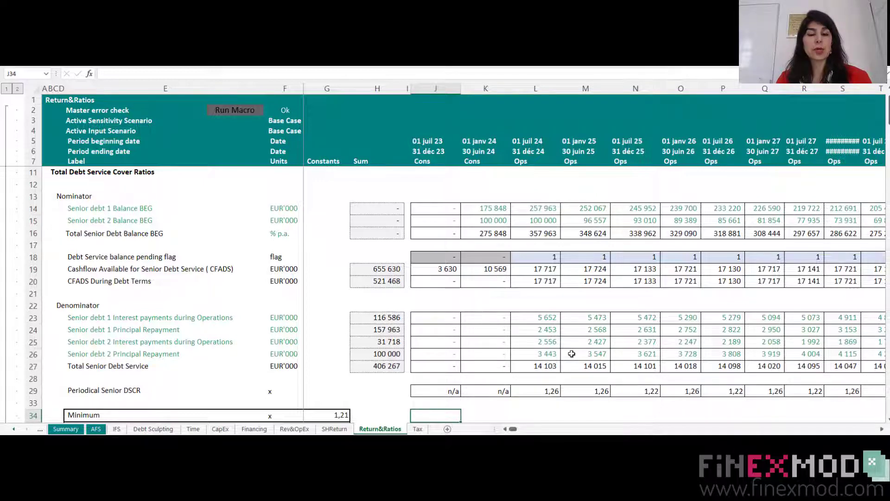
- Inspect the Periodical Senior DSCR formula in cell L29 of the Return&Ratios sheet in Excel, leaving it unedited
scroll(580, 360, "down", 1)
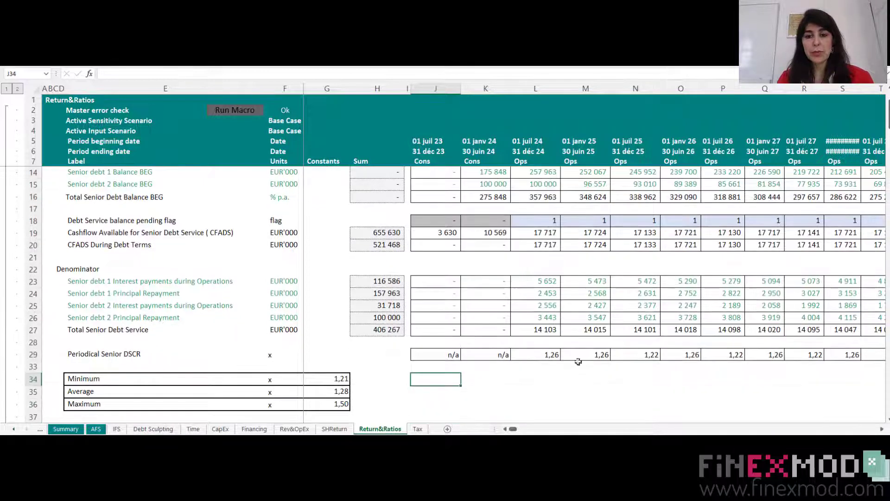
left_click(538, 360)
left_click(302, 70)
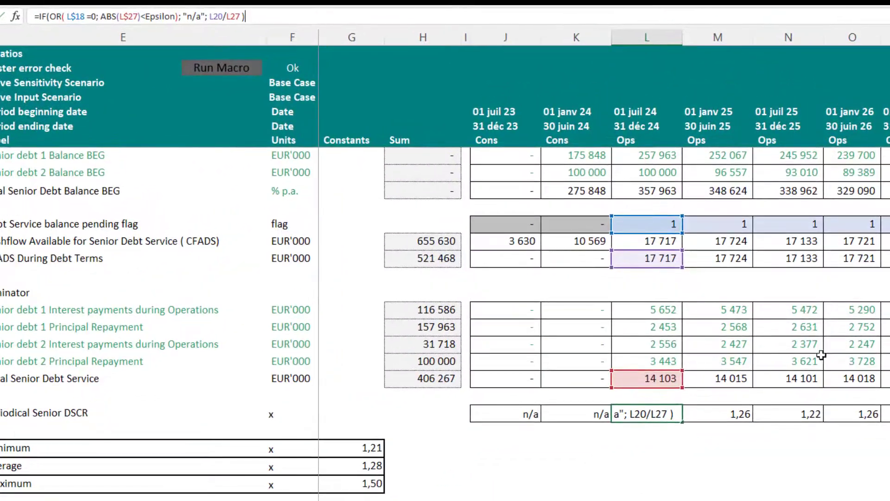
key("Escape")
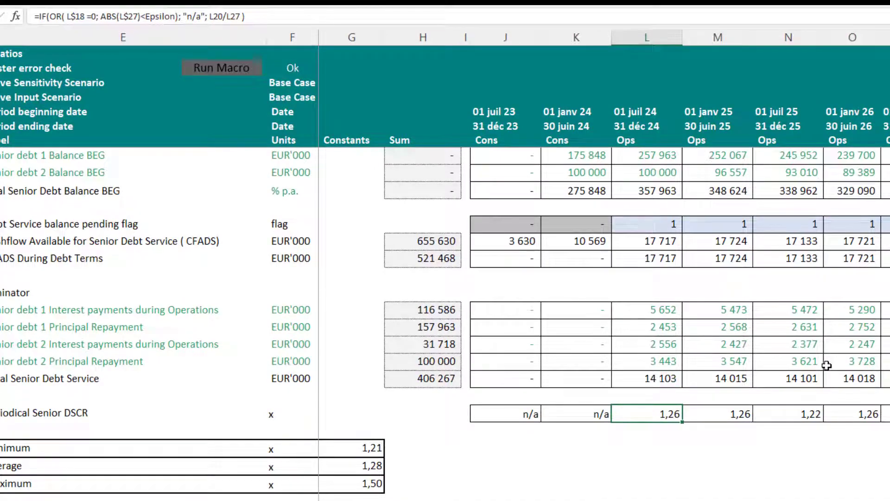
- Select the Periodical Senior DSCR values from L29 across the operating periods to review them, and return to the start of row 29
key("shift+Right")
key("shift+Right")
key("shift+Right")
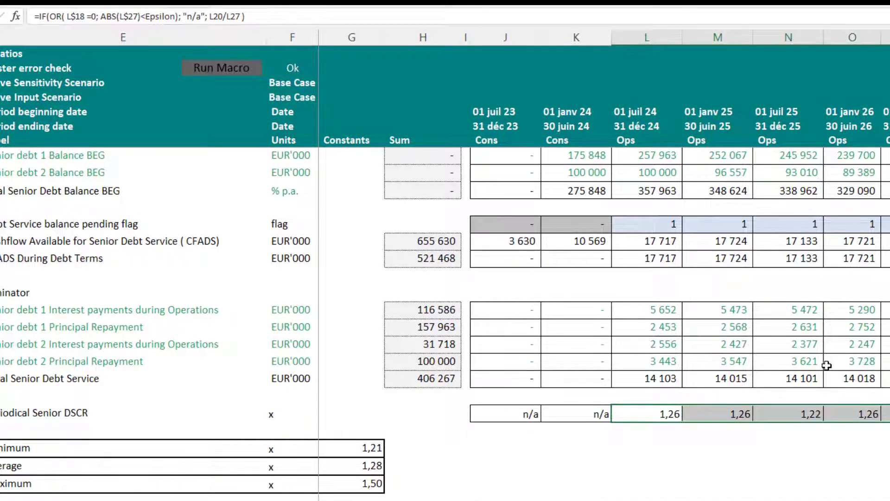
key("shift+Right")
key("shift+Right")
key("shift+Right")
key("shift+Right")
key("shift+Right")
key("shift+Right")
key("shift+Right")
key("shift+Right")
key("shift+Right")
key("shift+Right")
key("shift+Right")
key("shift+Right")
key("shift+Right")
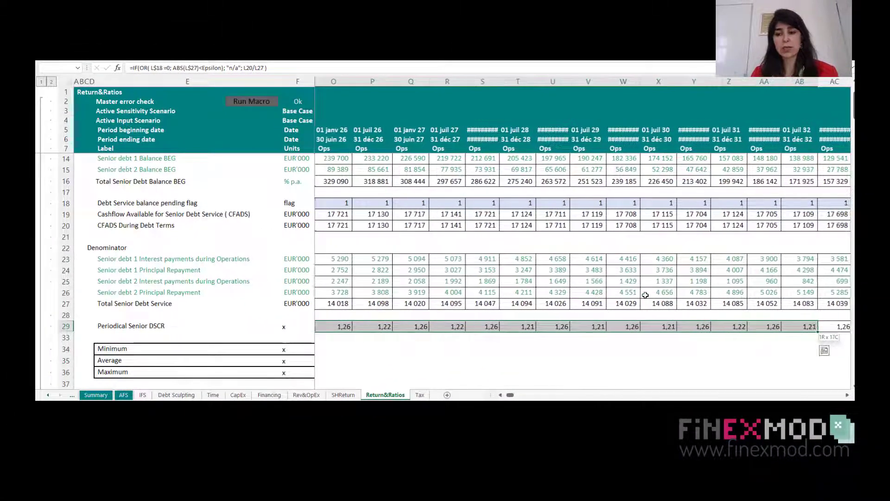
key("shift+Right")
key("shift+Right")
key("Left")
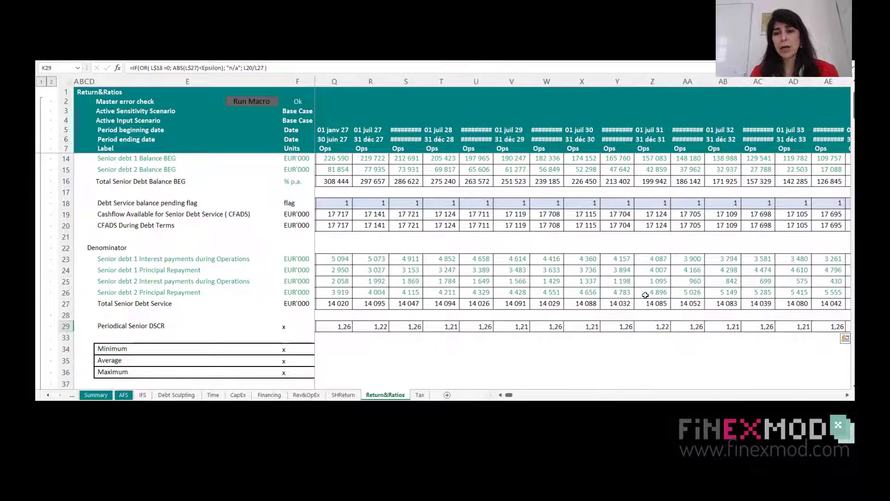
key("Home")
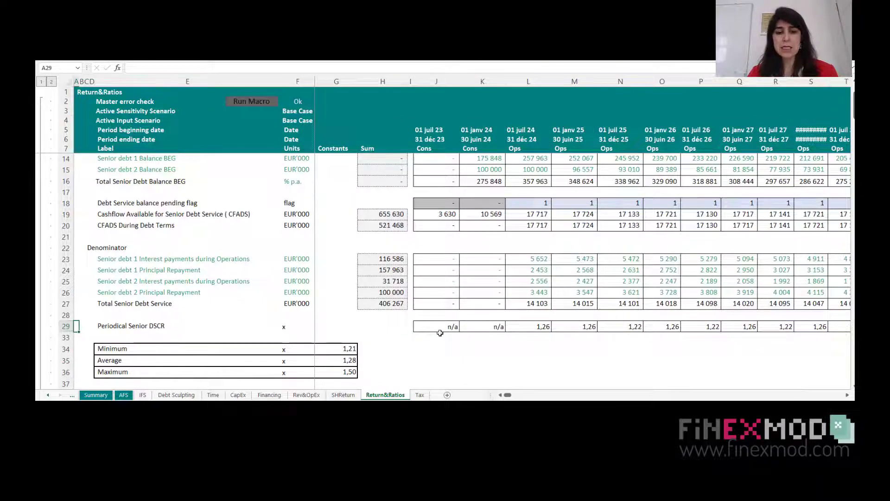
- Highlight the Minimum, Average and Maximum rows 34 to 36 under the Periodical Senior DSCR, and return to cell L29
scroll(440, 332, "down", 1)
left_click(350, 316)
left_click_drag(349, 316, 349, 338)
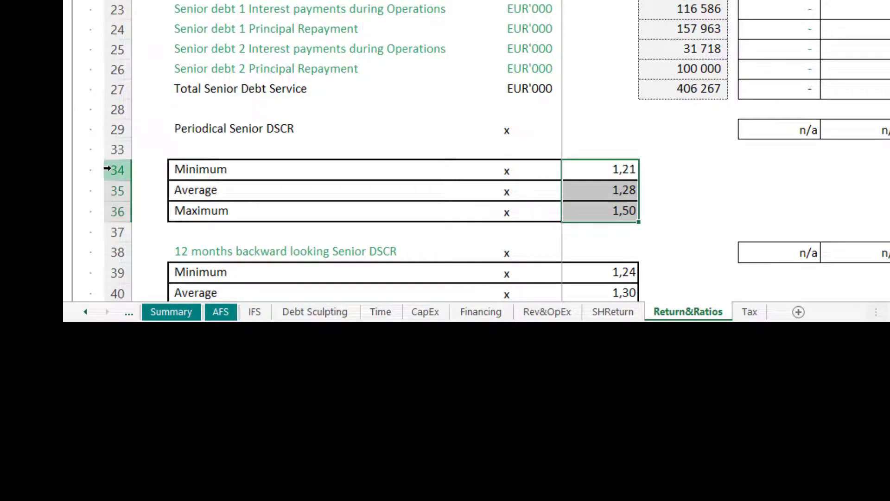
left_click_drag(111, 170, 110, 211)
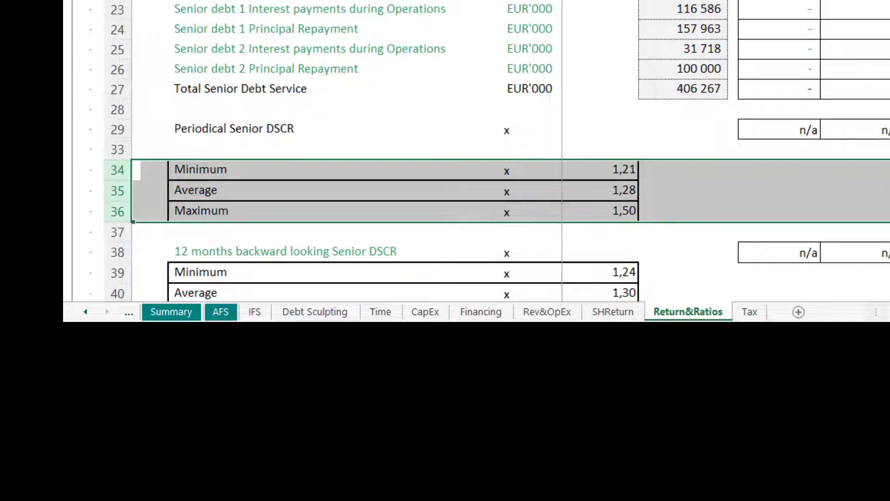
left_click(881, 129)
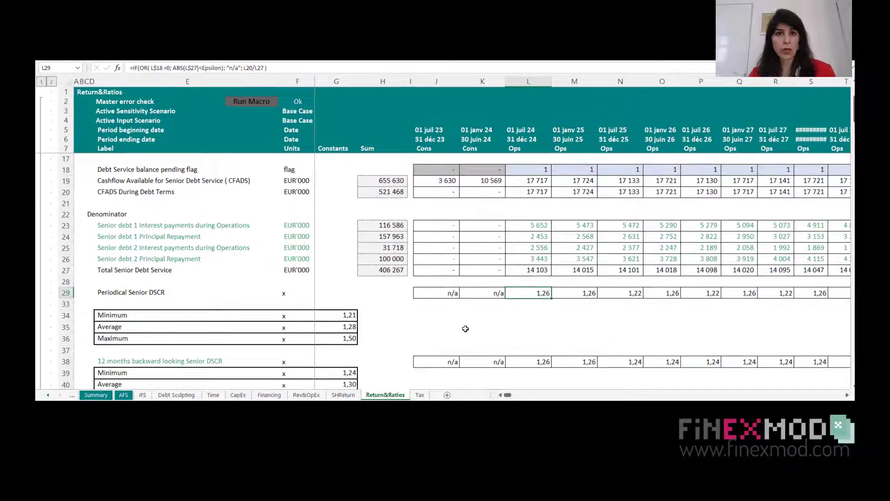
- Review the Min DSCR Check section and select the minimum periodic DSCR required by lenders in row 50
scroll(465, 324, "down", 5)
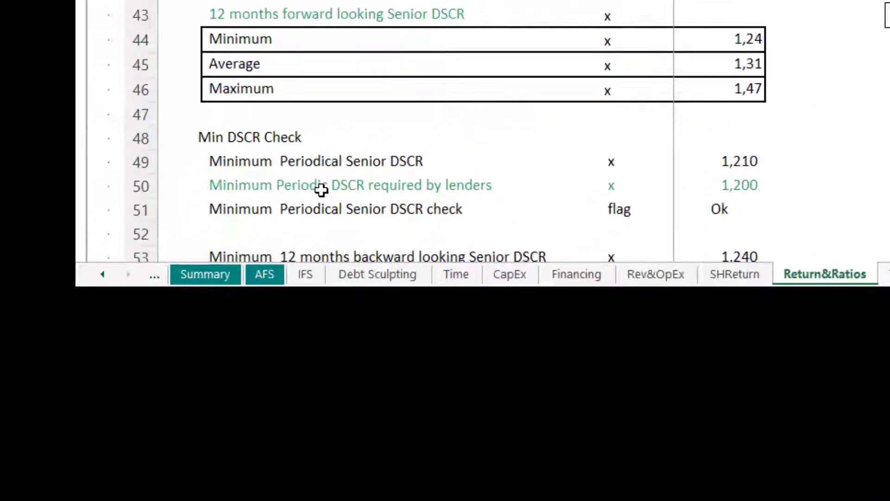
left_click_drag(196, 353, 319, 353)
left_click_drag(746, 159, 745, 159)
left_click(777, 161)
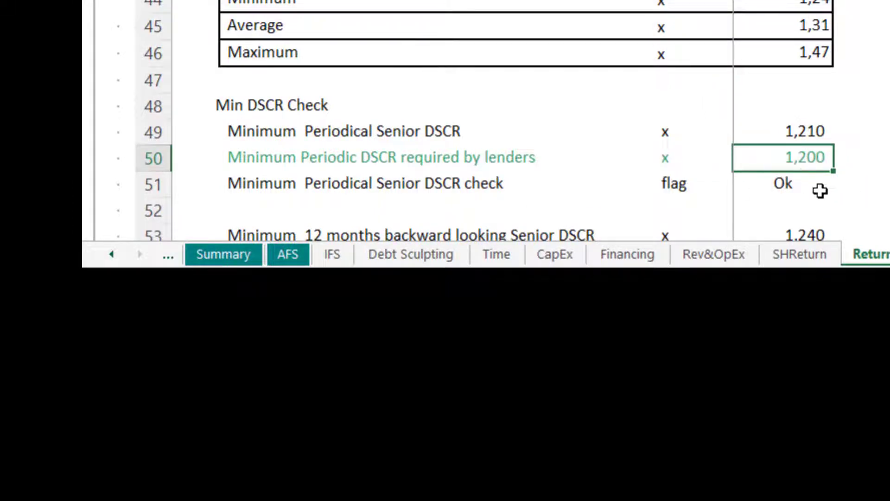
- Review the formulas of the minimum Periodical Senior DSCR in G49 and its lender check flag in G51, and return to the DSCR calculation
left_click(798, 134)
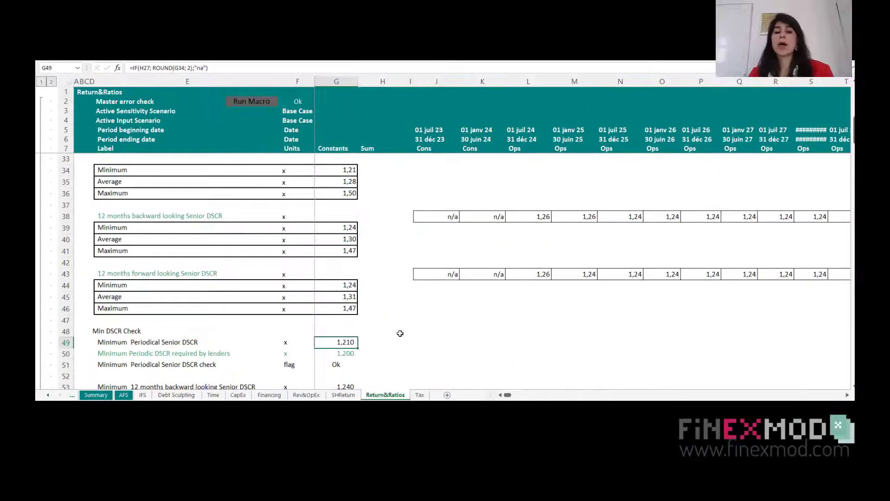
left_click(783, 185)
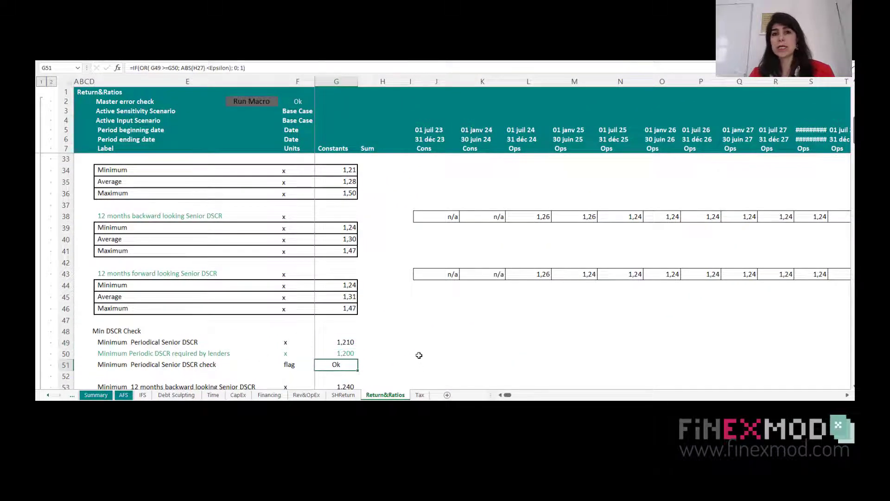
scroll(419, 356, "up", 7)
scroll(417, 355, "down", 1)
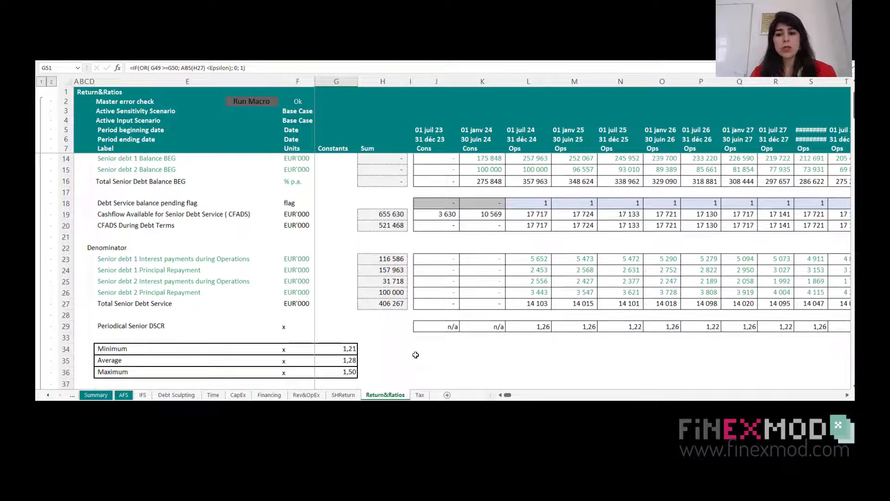
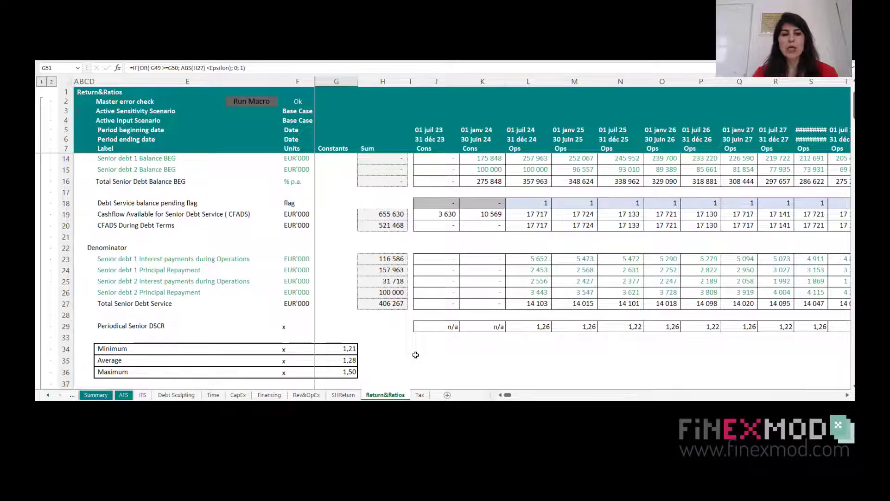
- Unhide rows 30 to 32 between the Periodical Senior DSCR row and row 33
scroll(415, 355, "down", 1)
left_click_drag(66, 292, 65, 303)
right_click(67, 302)
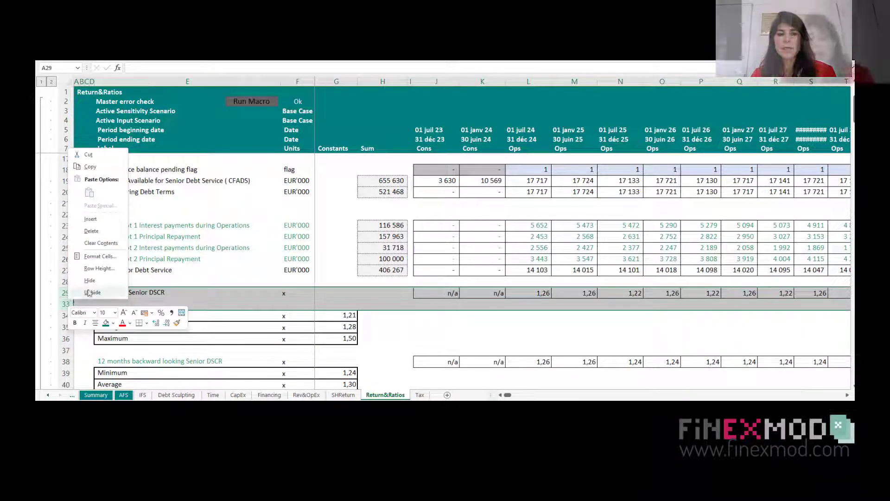
left_click(87, 293)
left_click(438, 316)
left_click(504, 319)
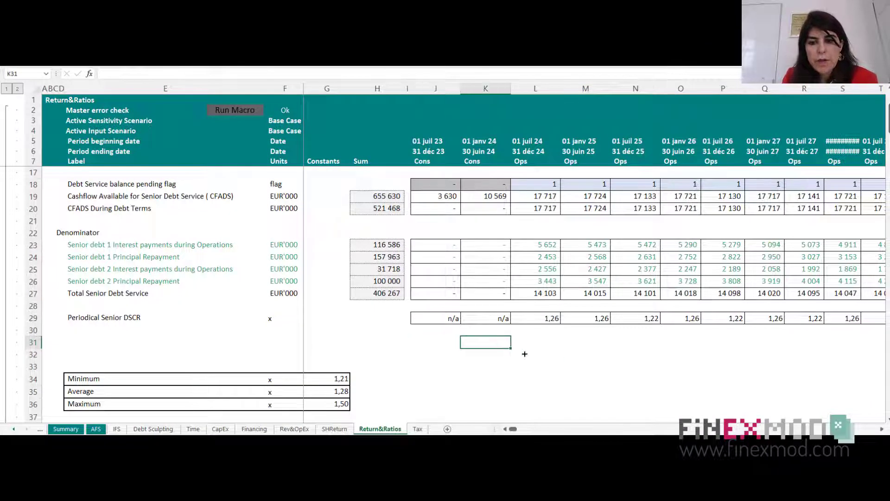
left_click(550, 343)
- Label row 30 under the Periodical Senior DSCR as "Cash buffer" with the unit %
left_click(95, 341)
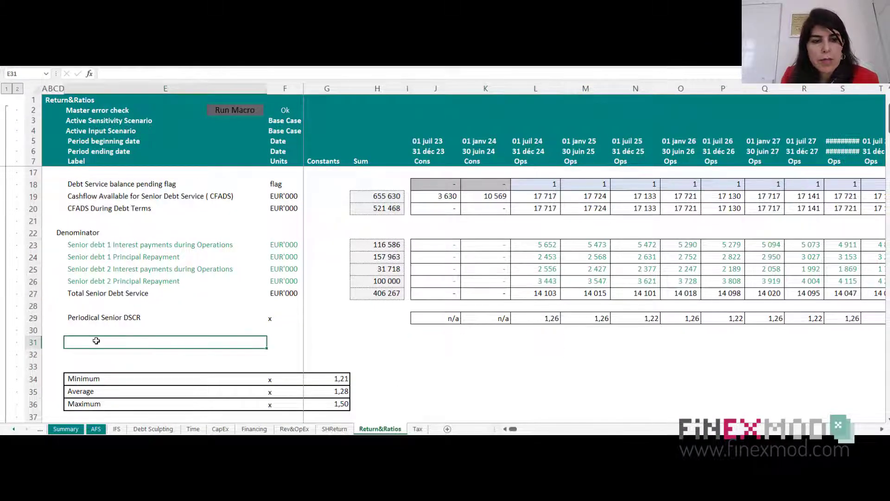
left_click(115, 331)
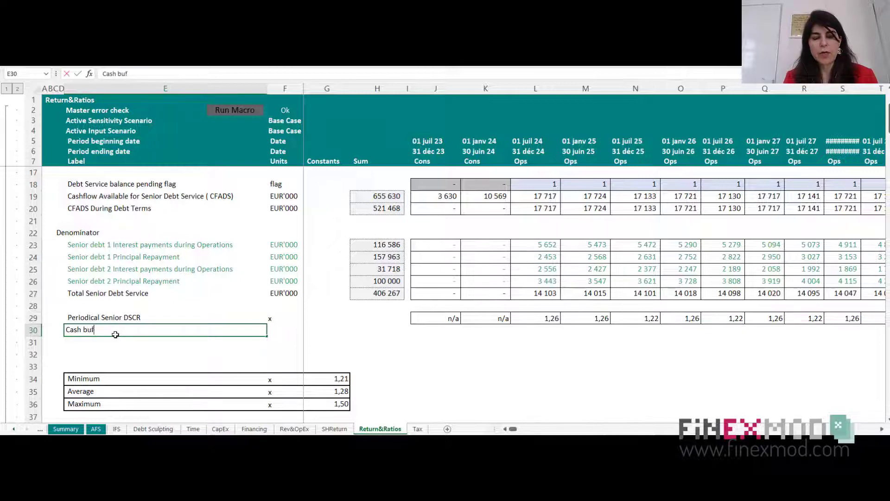
type("Cash buffer")
key("Tab")
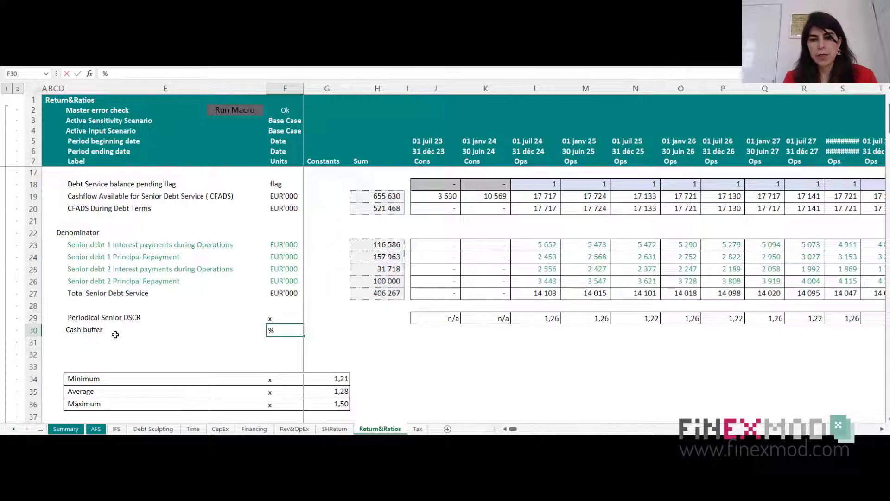
type("%")
key("Right")
- Examine the first operating period's CFADS, debt service and Periodical Senior DSCR cells in column L, ending at L30
key("Right")
key("Right")
key("Right")
key("Right")
key("Right")
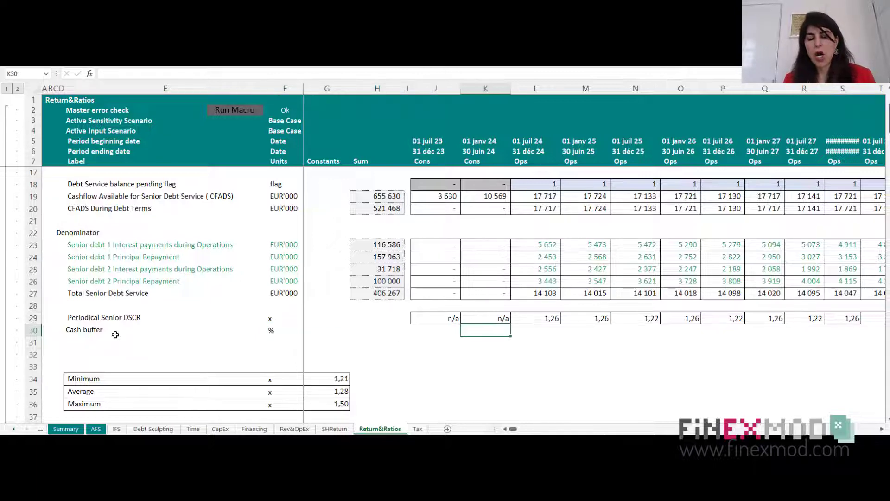
key("Up")
key("Up")
key("Up")
key("Up")
key("Up")
key("Up")
key("Up")
key("Up")
key("Up")
key("Up")
key("Up")
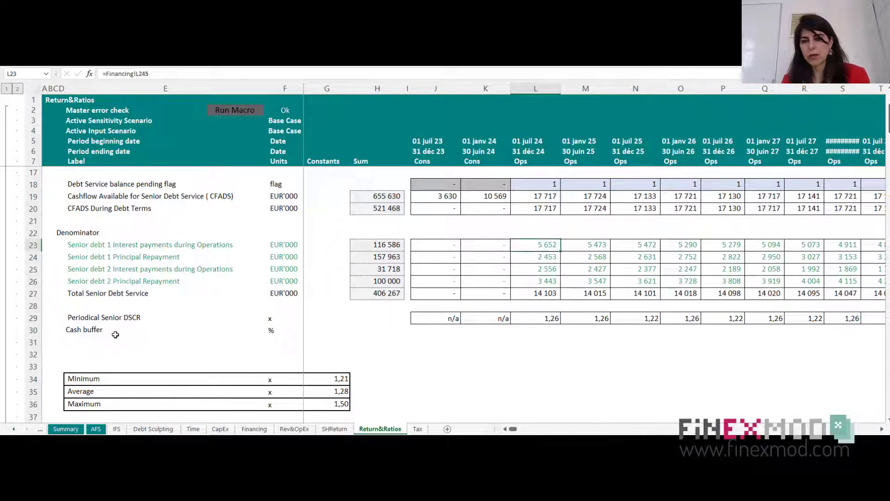
key("Down")
key("Down")
key("Down")
key("Down")
key("Down")
key("Down")
key("Down")
key("Down")
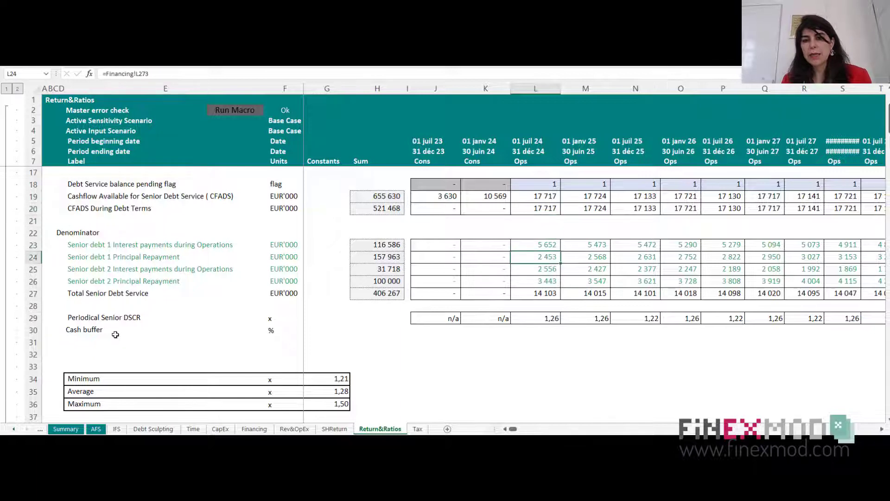
key("Down")
key("Down")
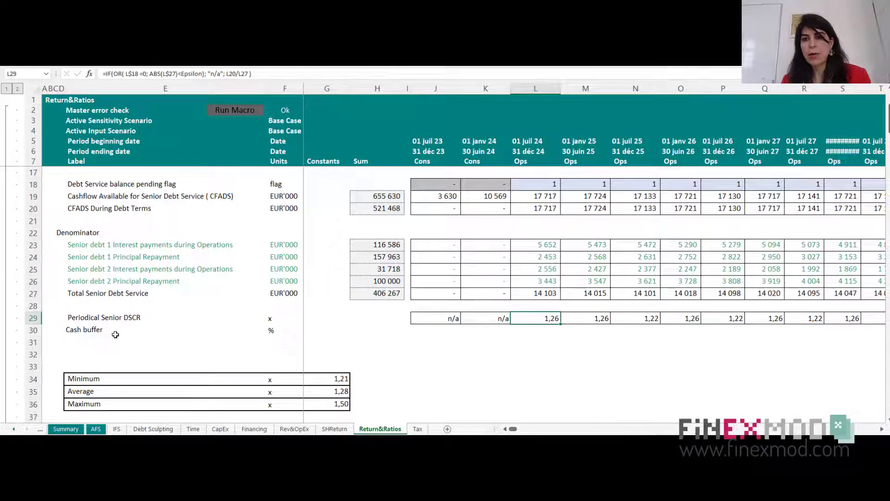
key("Down")
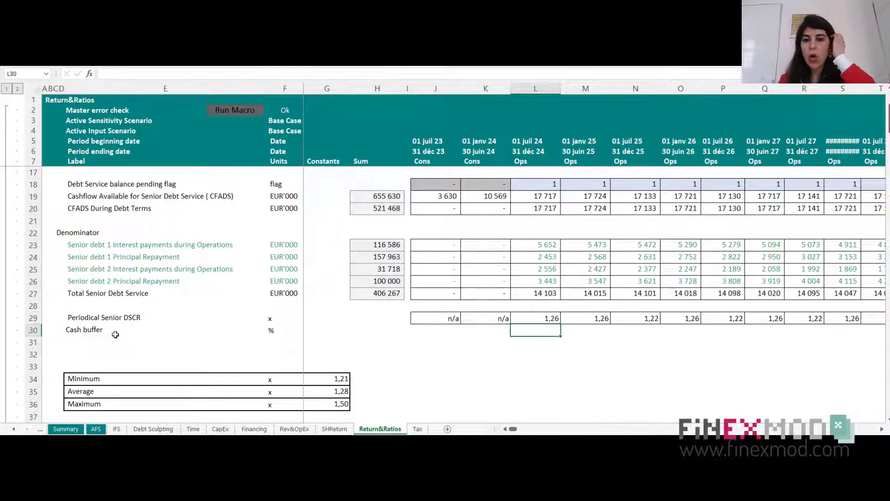
- Write the note "DSCR = CFADS/DS" in cell J34
key("Down")
key("Left")
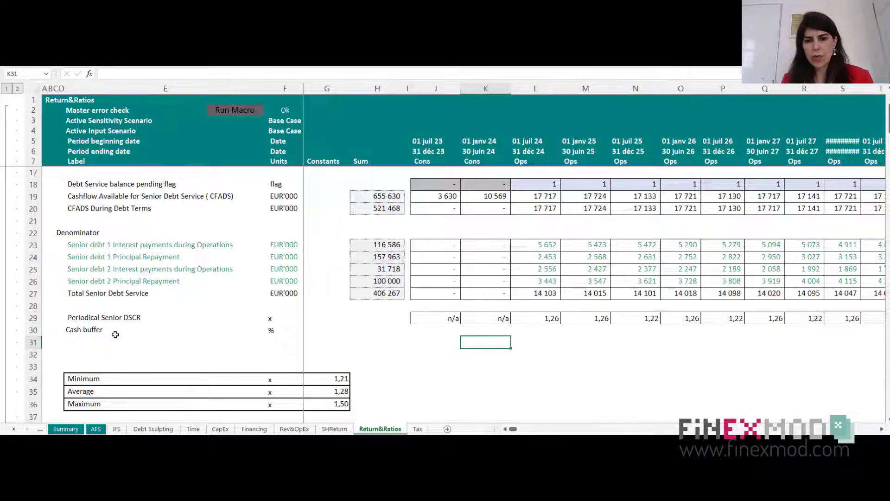
key("Left")
key("Down")
key("Down")
key("Down")
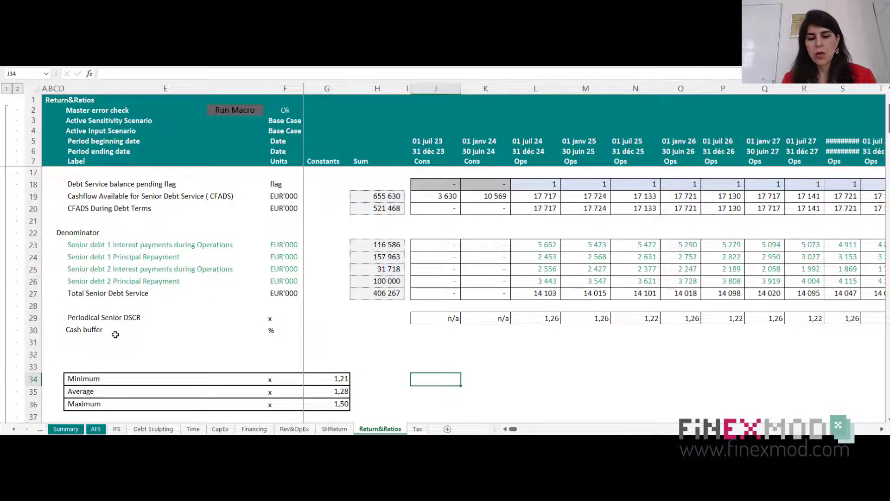
type("DSCR = ")
type("CFADS/")
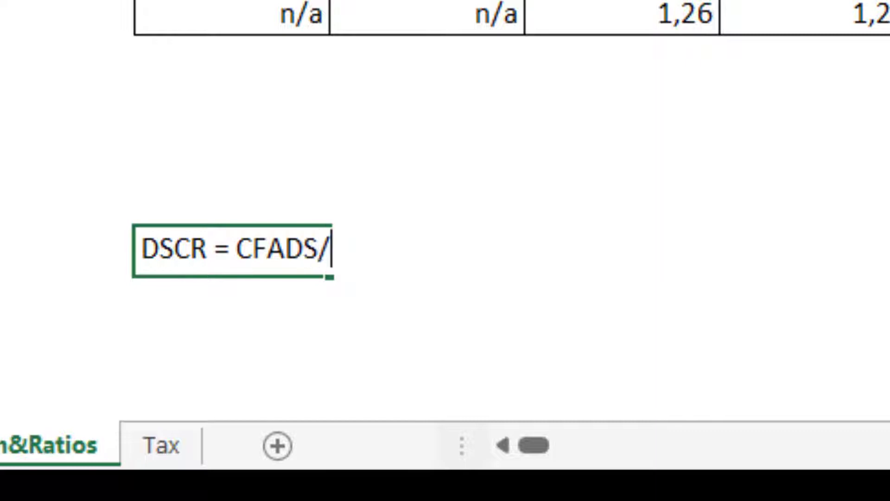
type("DS")
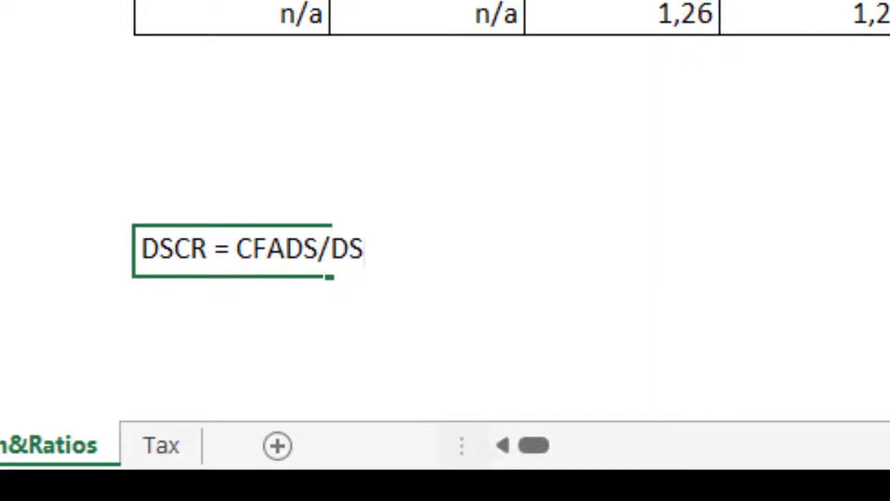
- Write the break-even equation "CFADS * X / DS = 1" as text in cell J35
key("Tab")
key("Right")
key("Down")
key("Left")
key("Left")
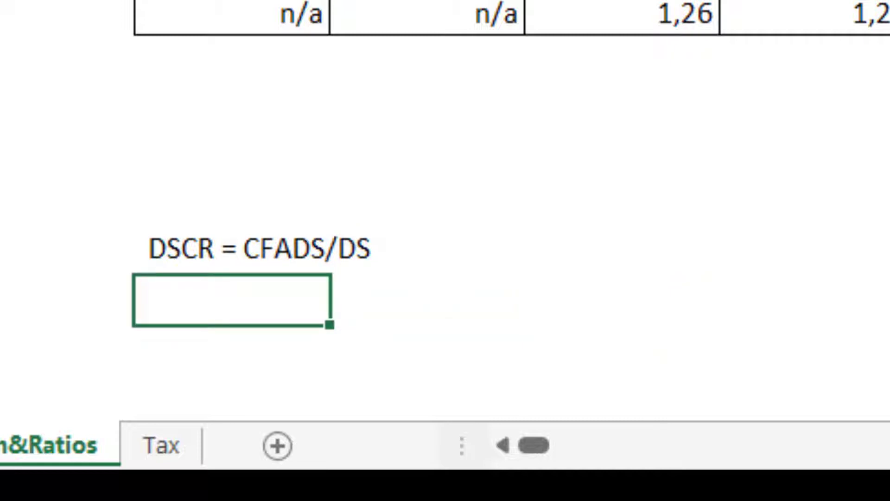
type("'C")
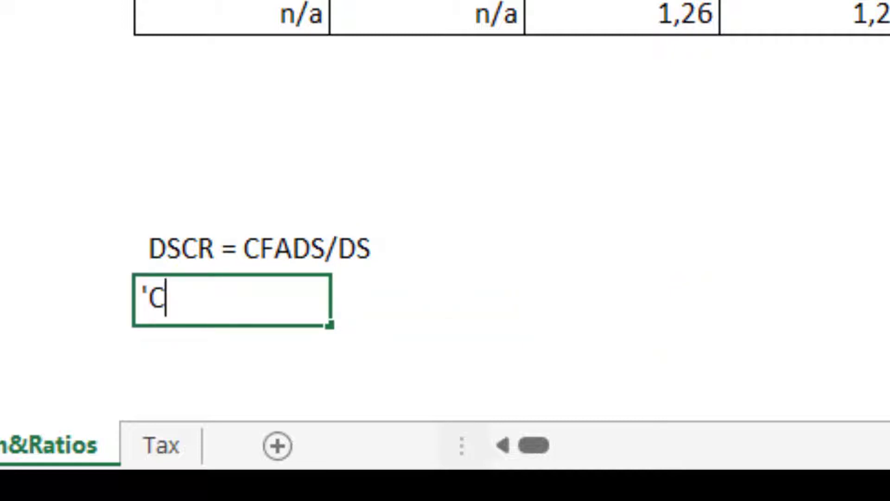
type("A")
key("BackSpace")
type("FAD")
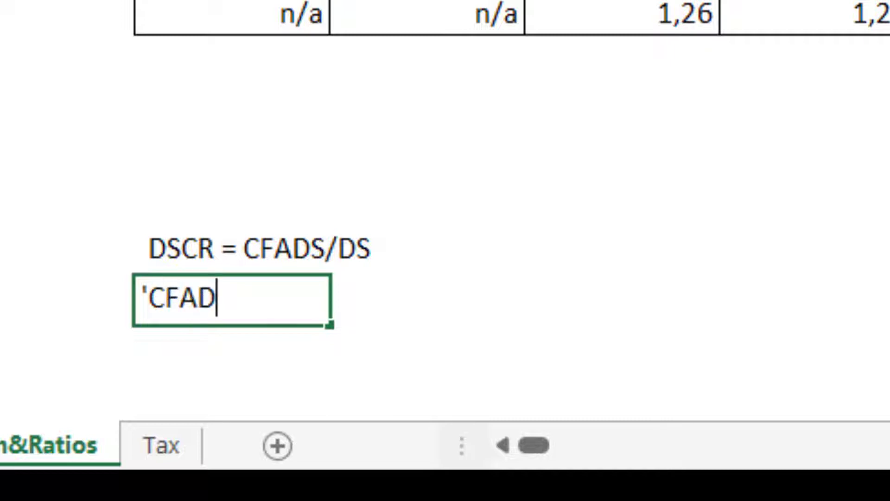
type("S ^")
key("BackSpace")
type("* X")
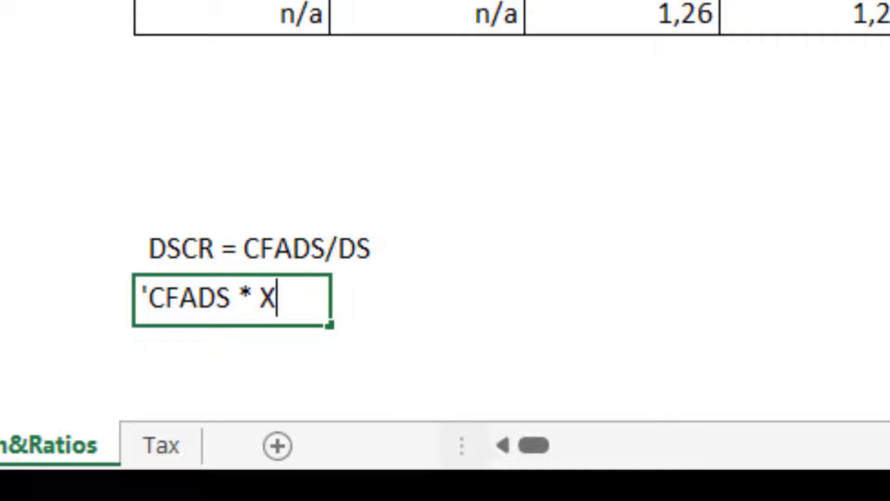
type(" / DS = 1")
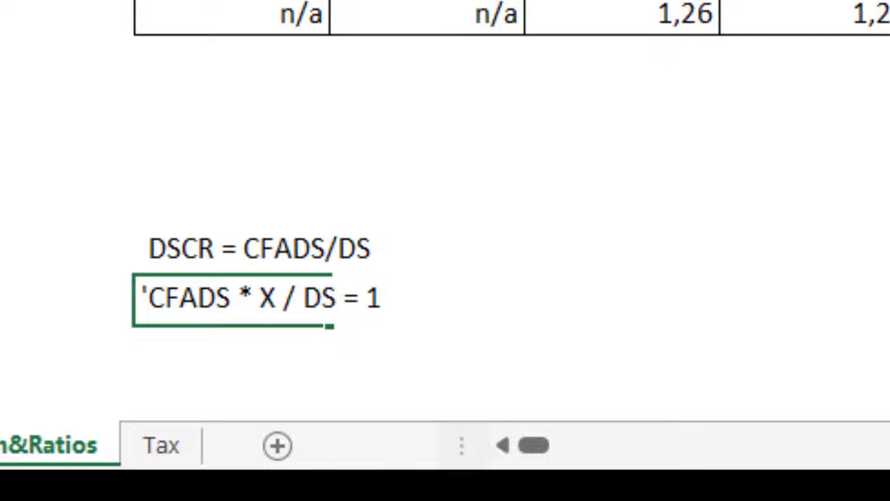
- Write the rearranged equation "X = 1/(CFADS/DS)" in cell J36
key("Right")
key("Down")
key("Left")
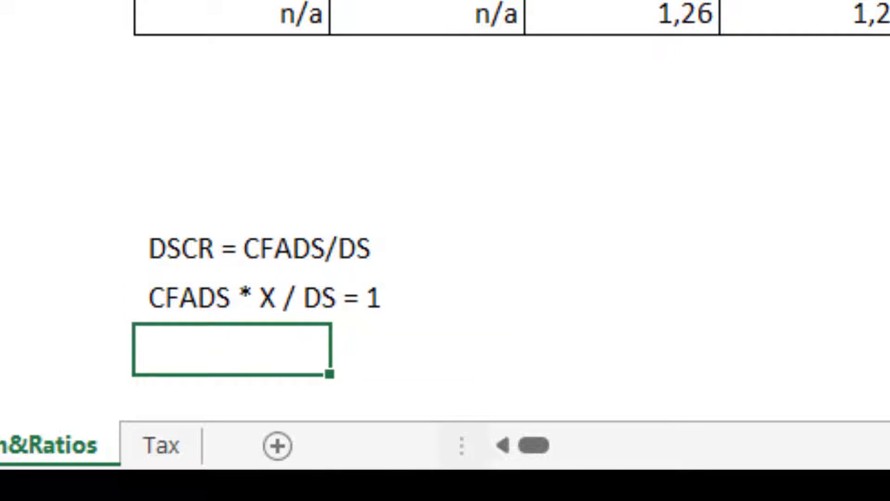
type("X = ")
type("-")
type("1")
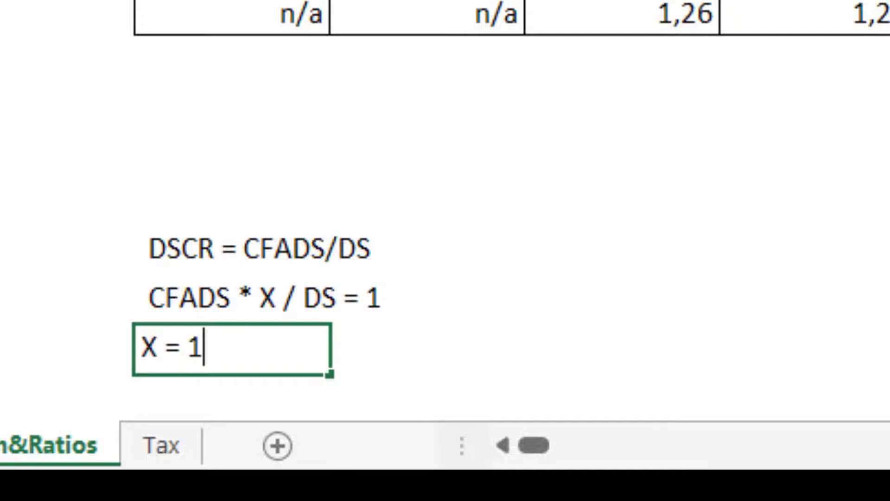
type("/(")
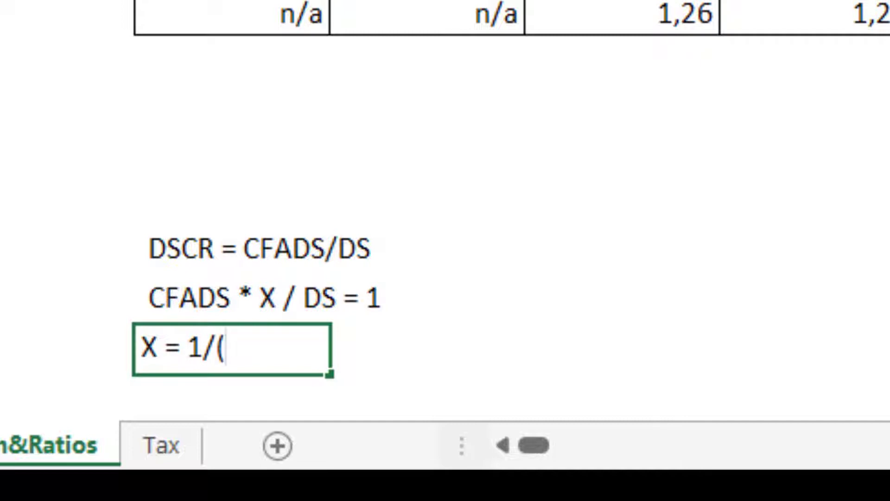
type("CF")
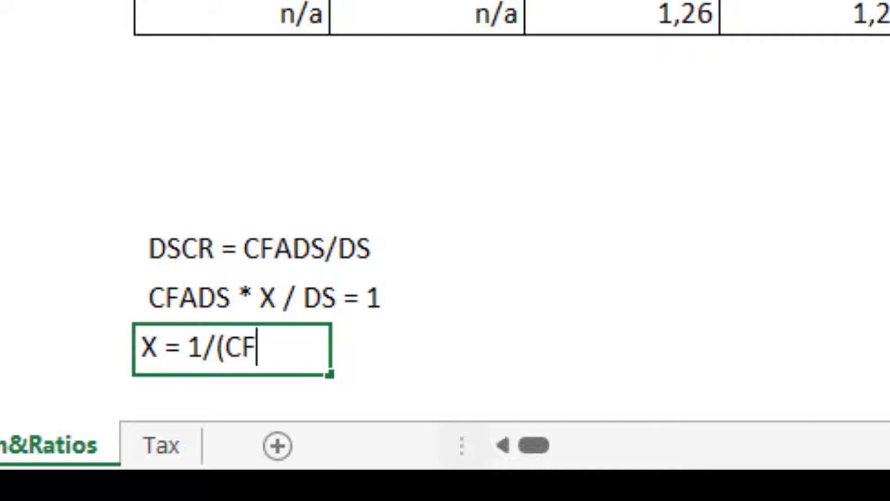
type("ADS/DS)")
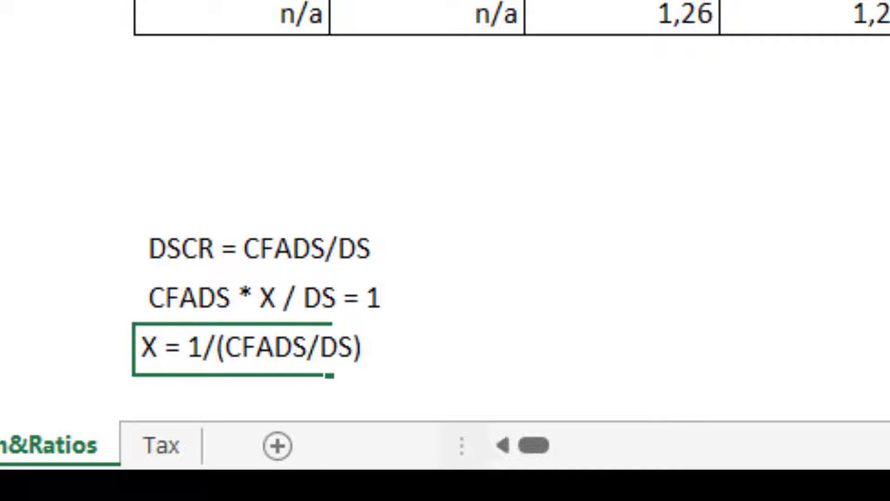
- Write the simplified equation "x = 1/DSCR" in cell L36, beside the rearranged equation
key("Tab")
key("Tab")
key("F2")
type("x = 1/DS")
key("BackSpace")
type("S")
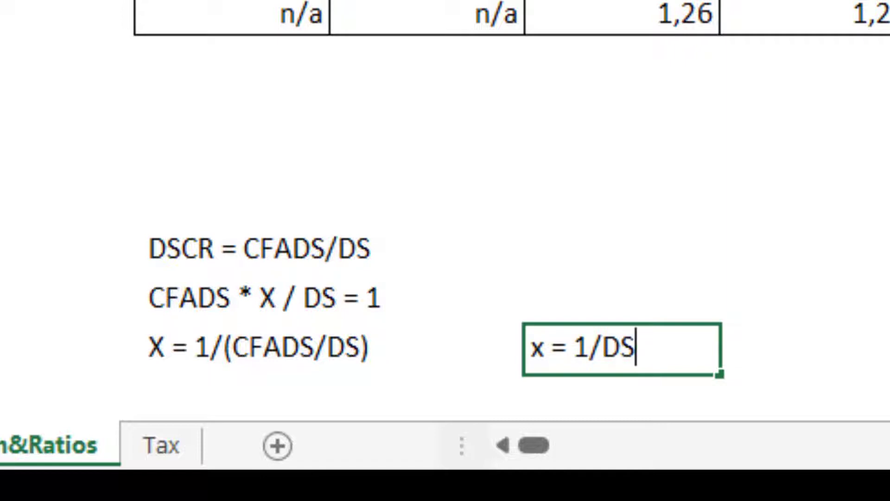
type("CE")
key("BackSpace")
type("R")
- Calculate the first operating period's cash buffer in L30 with the formula =1/L29
key("Up")
key("Up")
key("Up")
key("Up")
key("Up")
key("Up")
type("=1/")
key("Up")
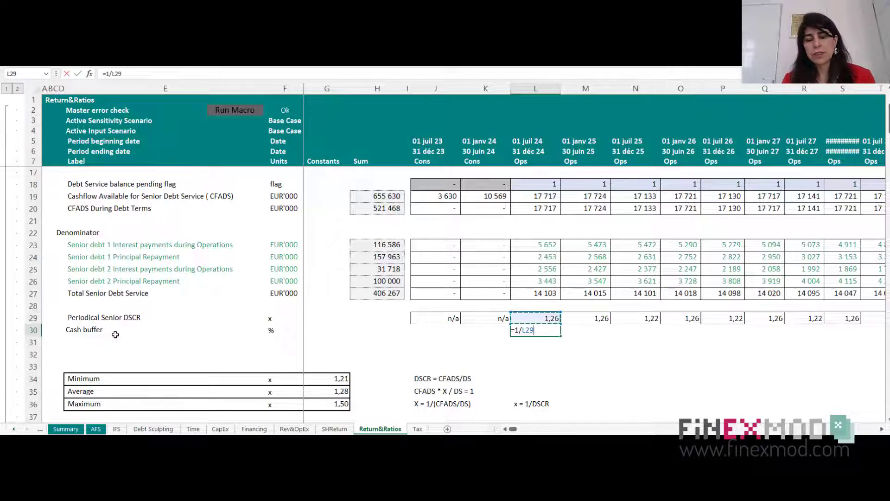
key("ctrl+Return")
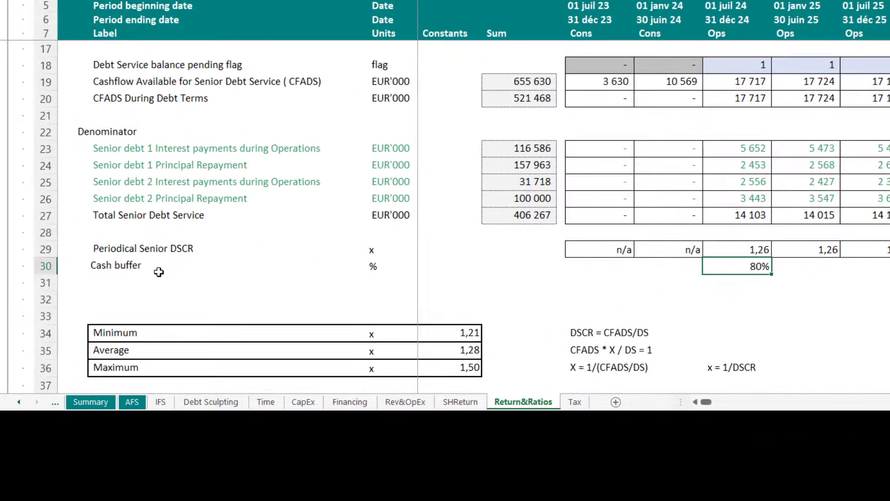
- Multiply the CFADS During Debt Terms formula in L20 by 80% and check the resulting Periodical Senior DSCR in L29
left_click(752, 97)
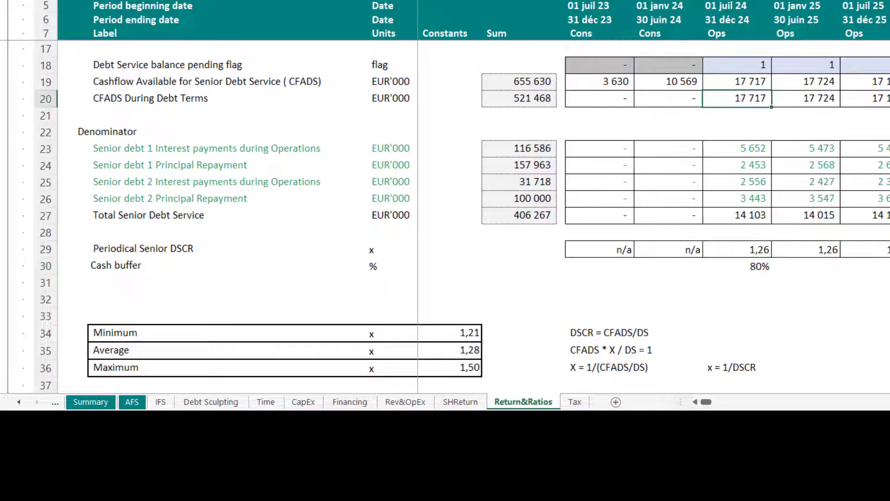
key("F2")
type("* ")
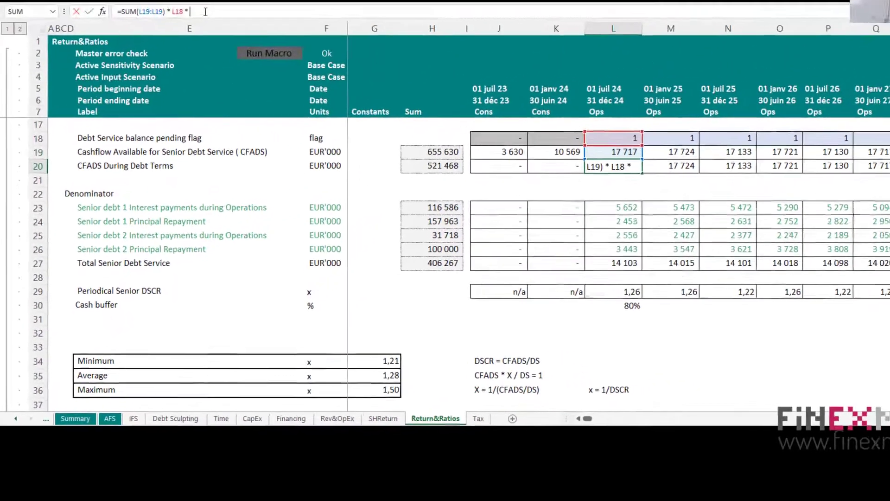
type("80%")
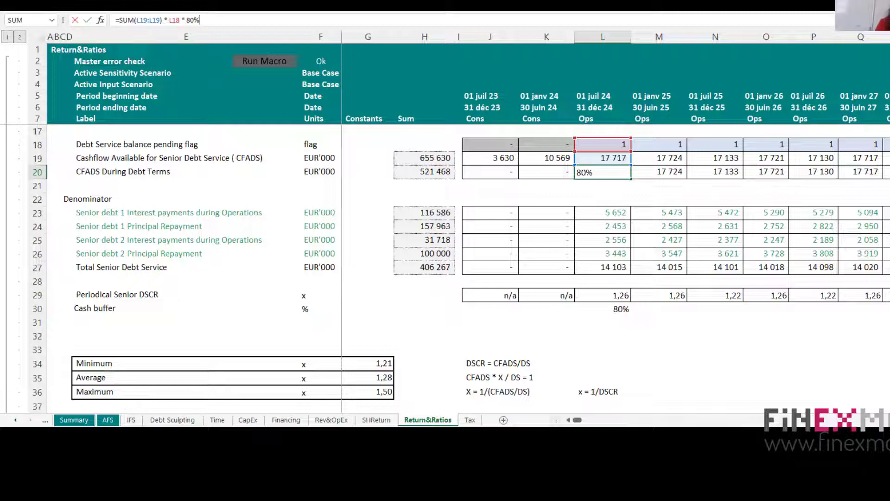
key("Return")
left_click(614, 295)
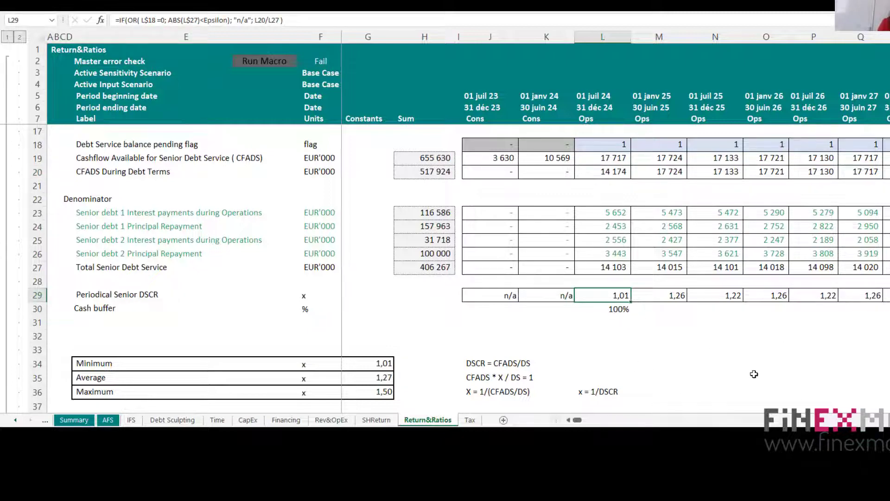
- Remove the 80% multiplier from the CFADS During Debt Terms formula in L20, leaving =SUM(L19:L19) * L18
left_click(618, 307)
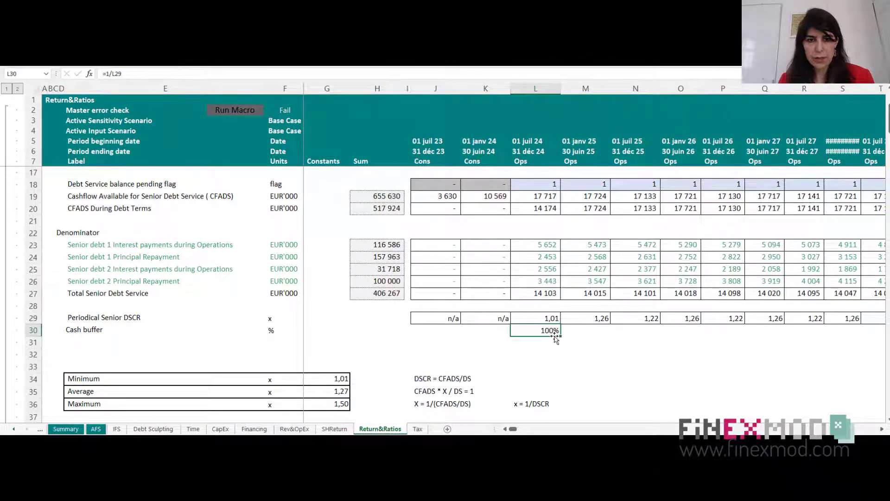
left_click(552, 209)
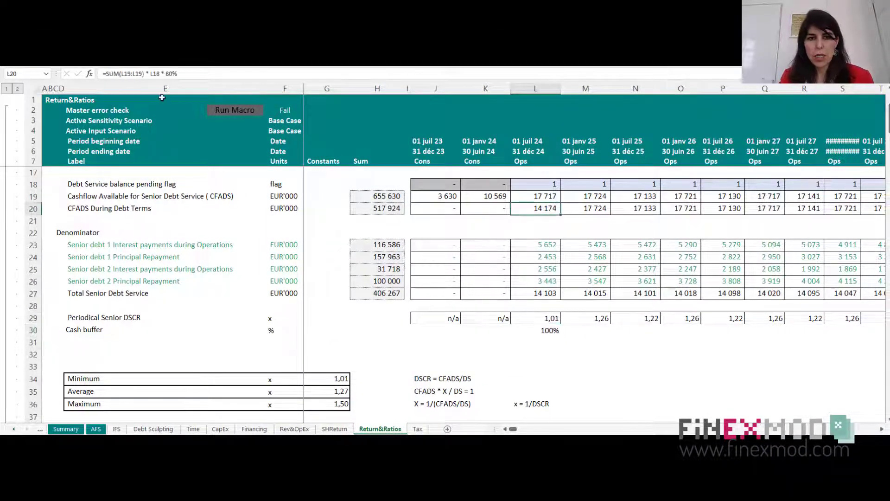
double_click(170, 74)
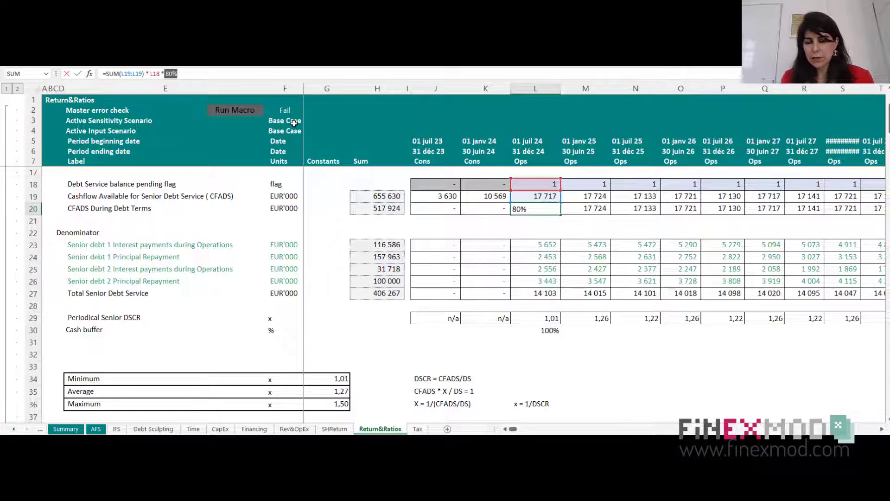
key("BackSpace")
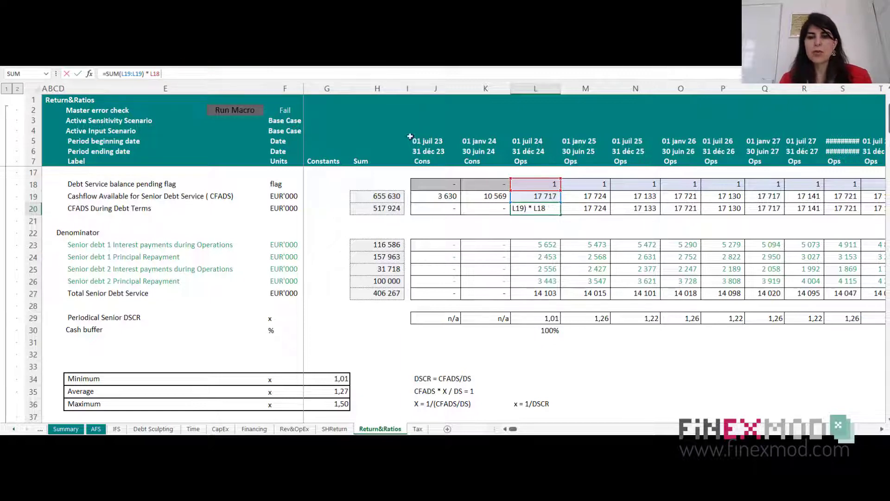
key("ctrl+Return")
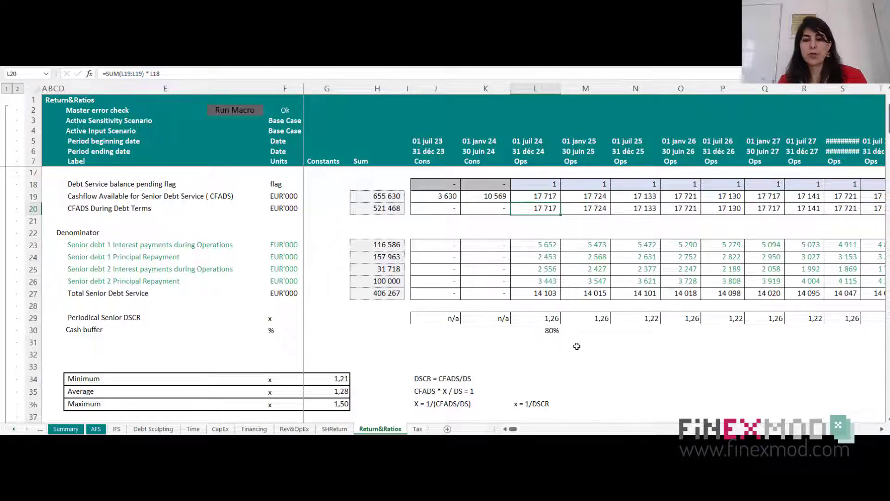
left_click(577, 346)
left_click(548, 357)
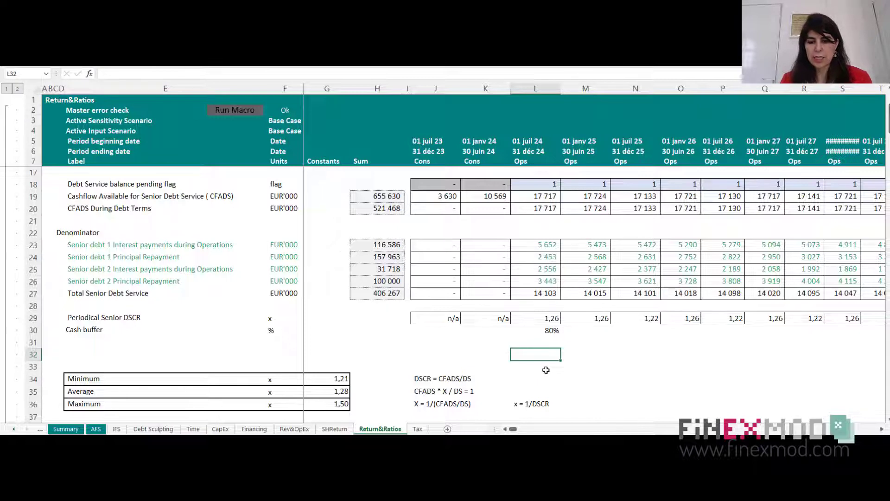
left_click(536, 211)
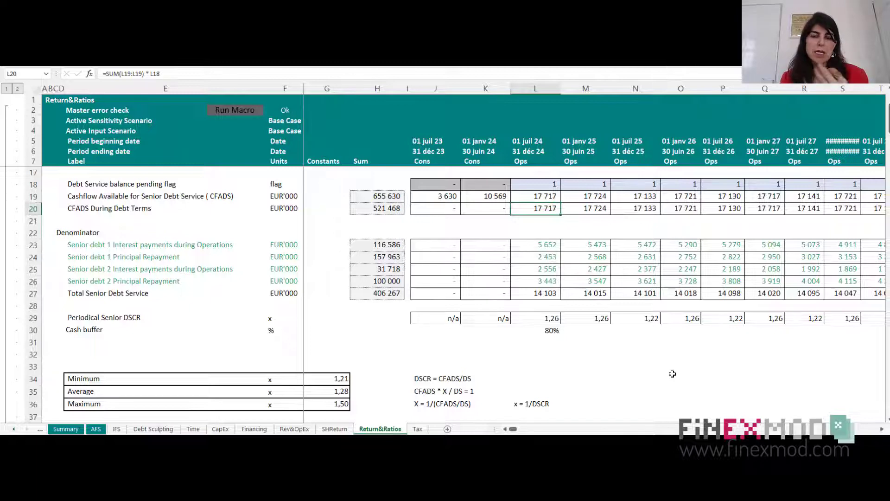
- Enter the cash buffer formula =IF(J18; 1 - 1/J29; "na") in J30, the first period of the Cash buffer row
left_click(562, 334)
left_click(104, 329)
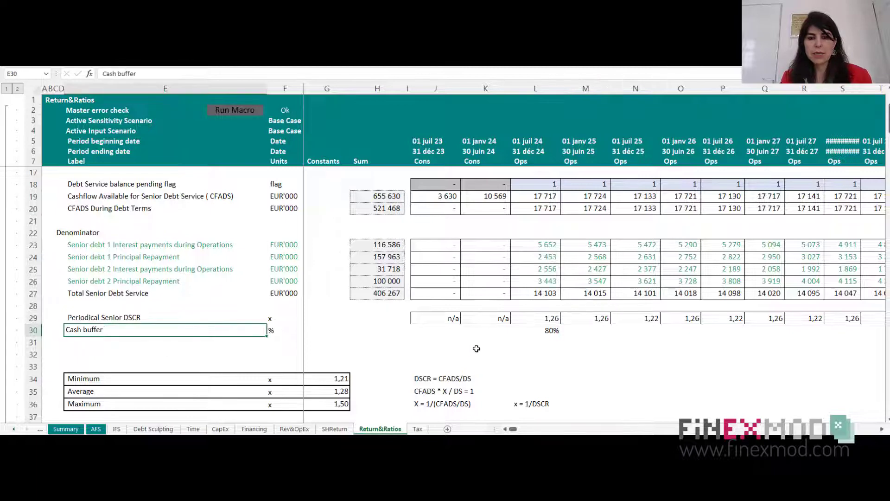
left_click(538, 334)
key("Left")
key("Left")
type("=if(")
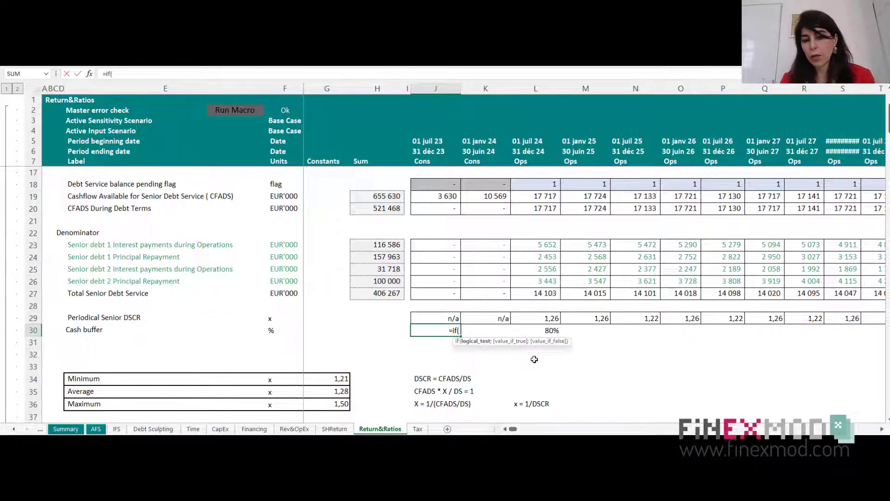
key("Up")
key("Up")
key("Up")
key("Up")
key("Up")
key("Up")
key("Up")
key("Up")
key("Up")
key("Up")
key("Up")
key("Up")
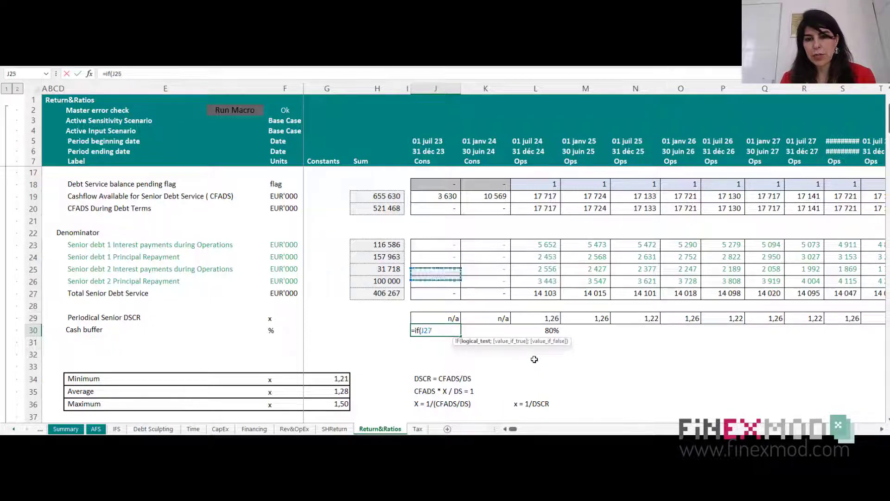
type(".")
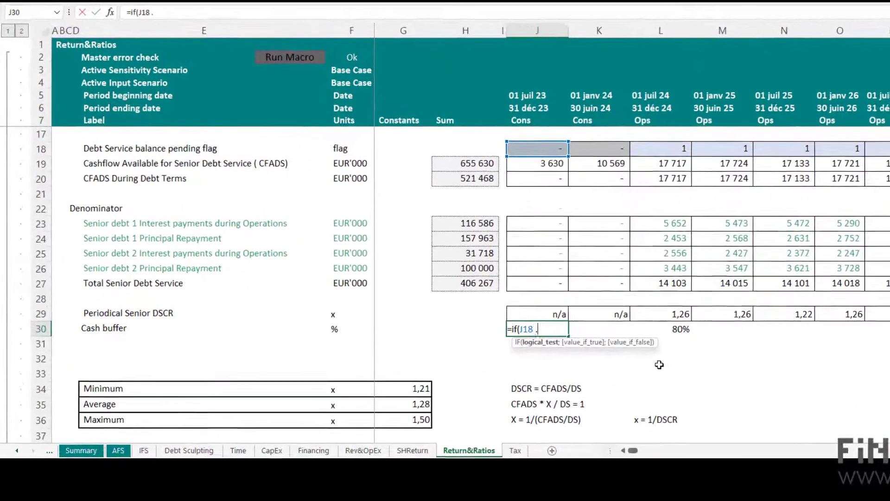
key("BackSpace")
type(";")
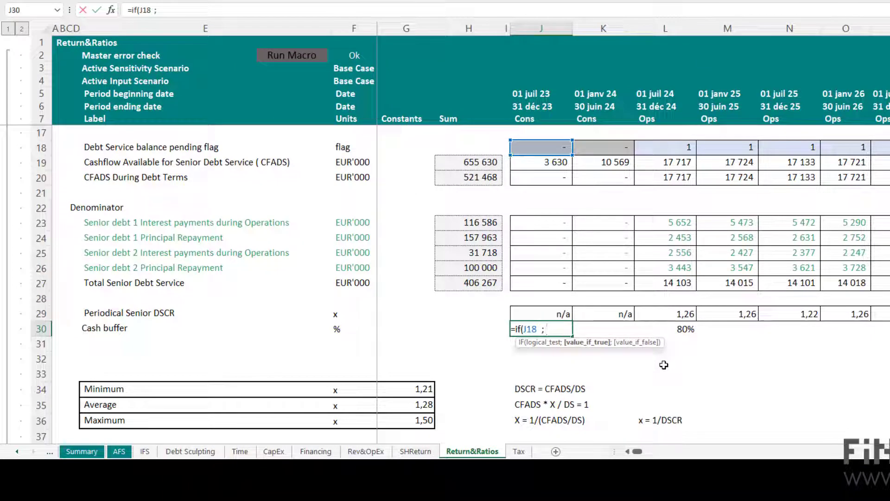
type("1 - 1/")
key("Up")
type("; \"na\")")
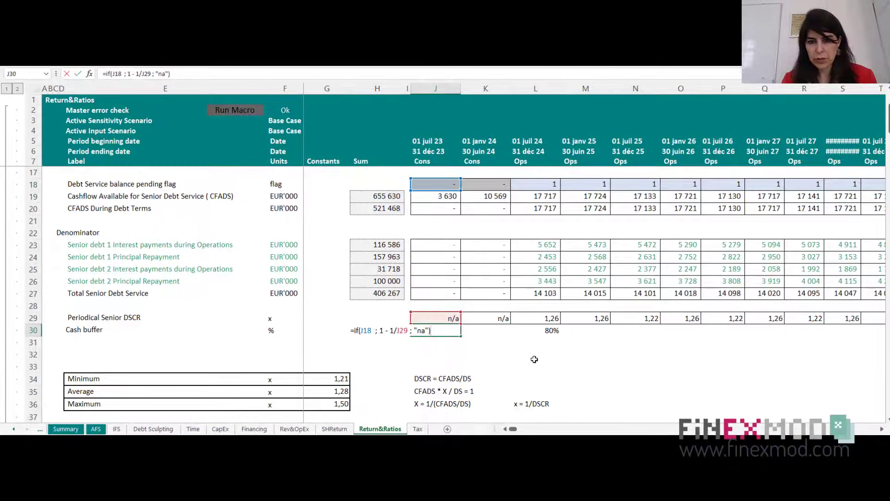
key("Return")
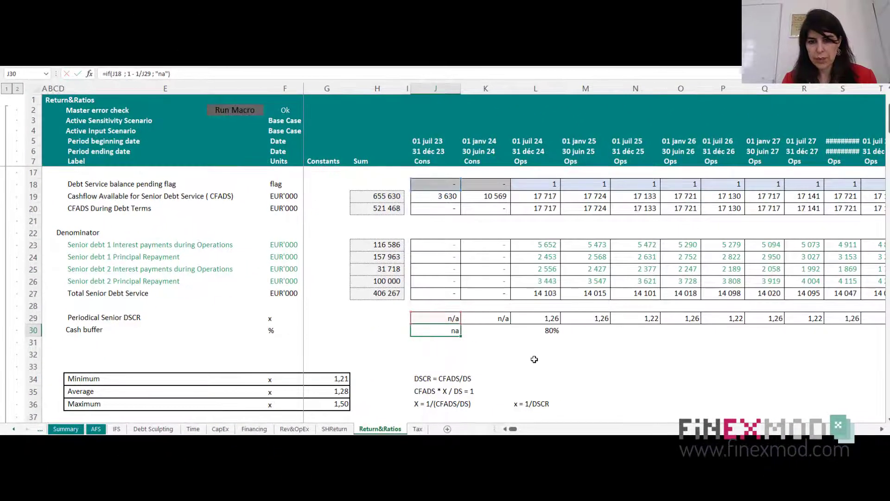
- Copy the Periodical Senior DSCR and Cash buffer formulas in J29:J30 across all timeline periods through column ED
key("Up")
key("Up")
key("shift+Down")
key("ctrl+c")
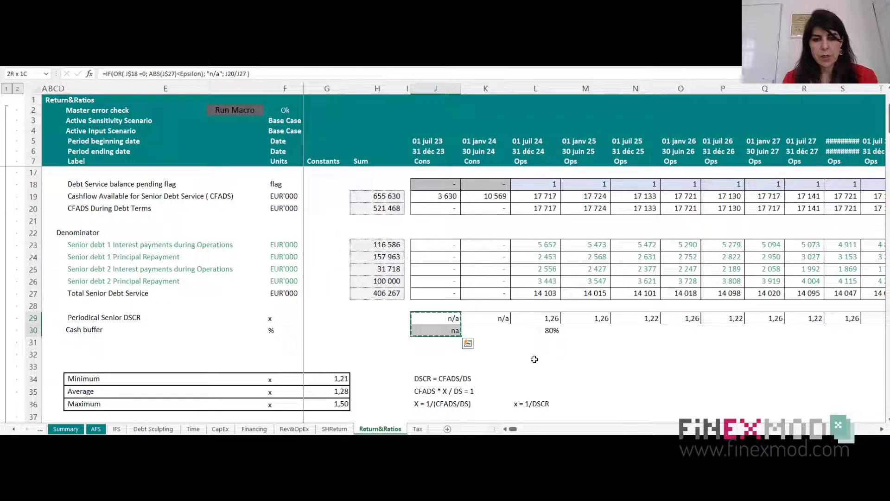
key("ctrl+shift+Right")
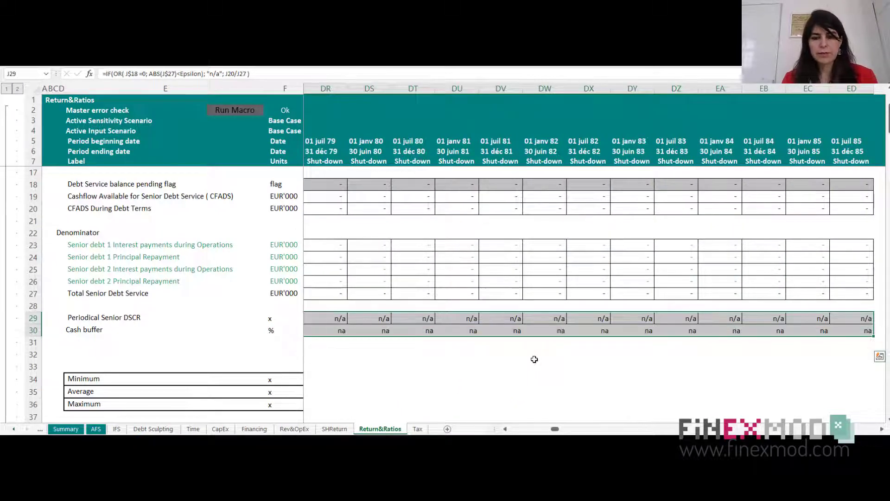
key("ctrl+v")
- Review the cash buffer percentages in row 30 across the first operating periods
key("Left")
key("Right")
key("Right")
key("Down")
key("Right")
key("Right")
key("Right")
key("Left")
key("Left")
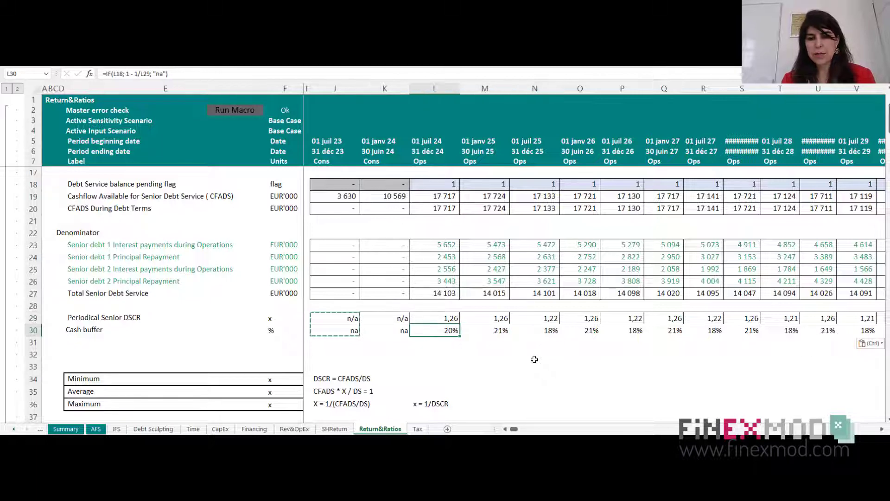
key("Right")
key("Right")
key("Right")
key("Right")
key("Right")
key("Right")
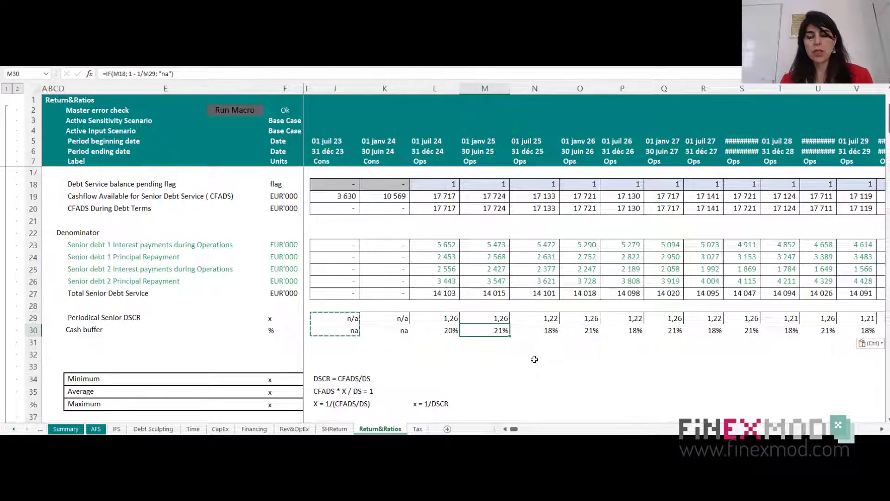
key("Right")
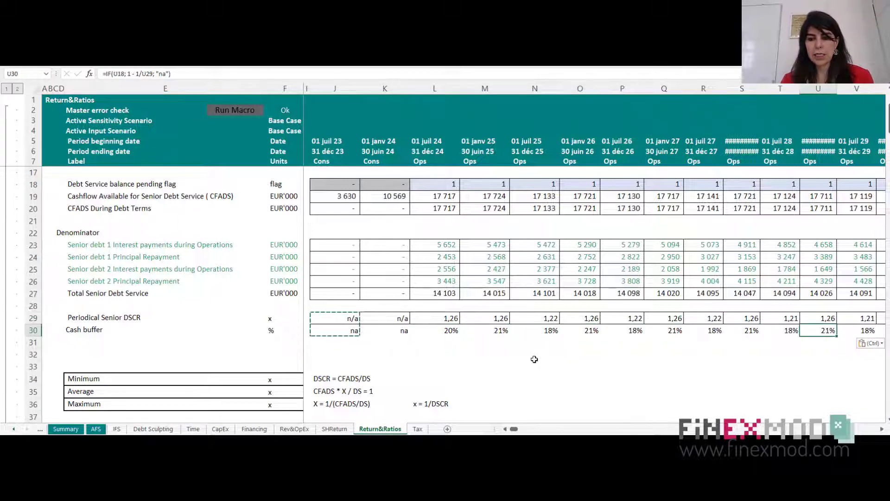
- Add the label "Cash buffer required by lenders" in E31 below Cash buffer, with % as its unit
key("Home")
key("Left")
key("Left")
key("Left")
key("Left")
key("Left")
key("Left")
key("Left")
key("Left")
key("Down")
key("Right")
key("Right")
key("Right")
key("Right")
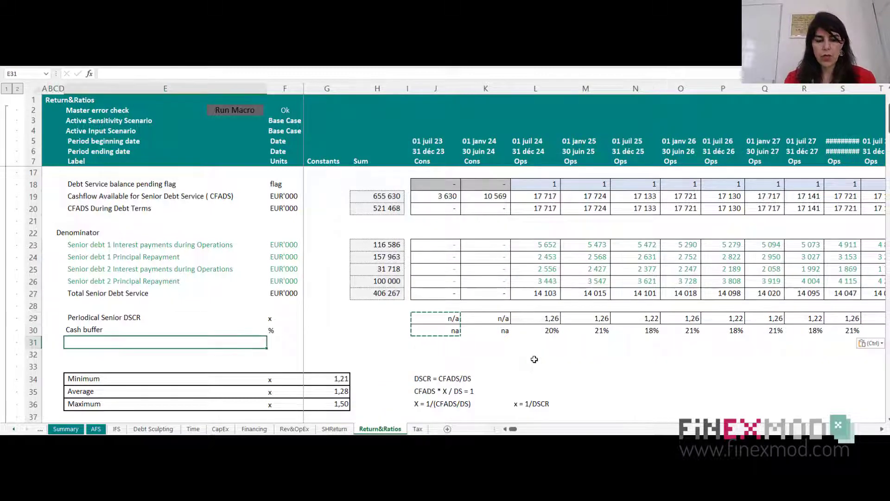
type("Cash buffer reqy")
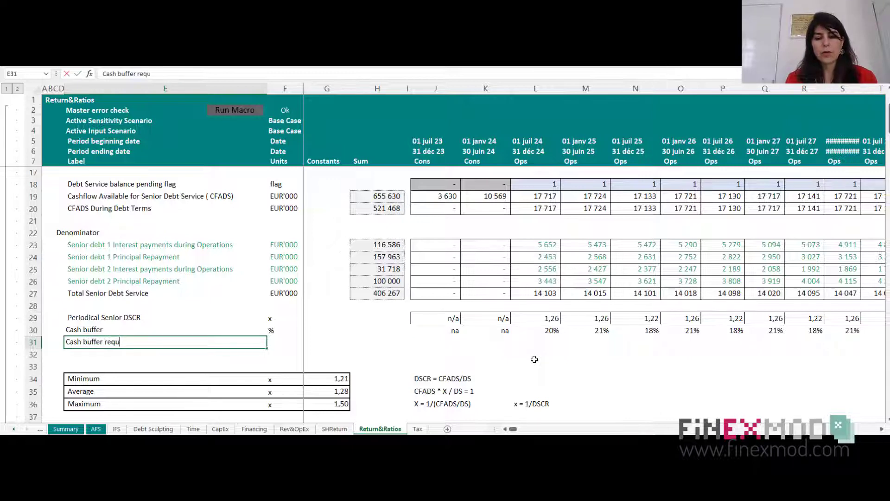
key("BackSpace")
key("BackSpace")
key("BackSpace")
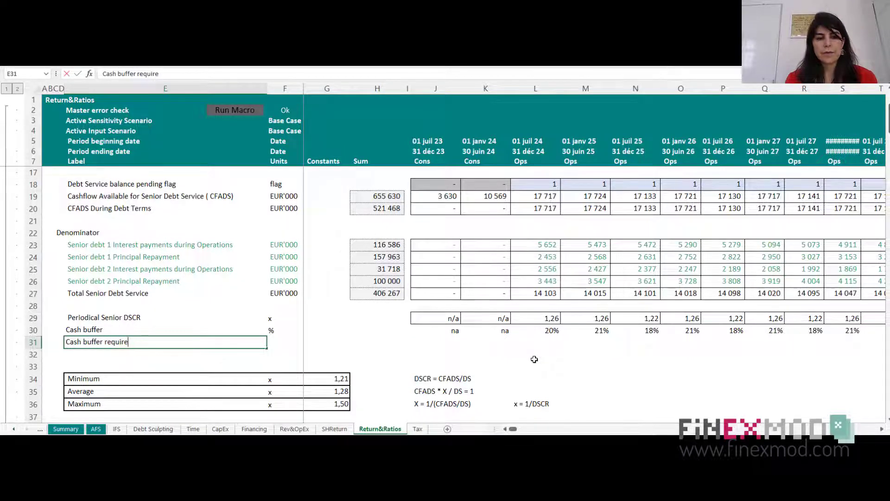
type("d by lenders")
key("Tab")
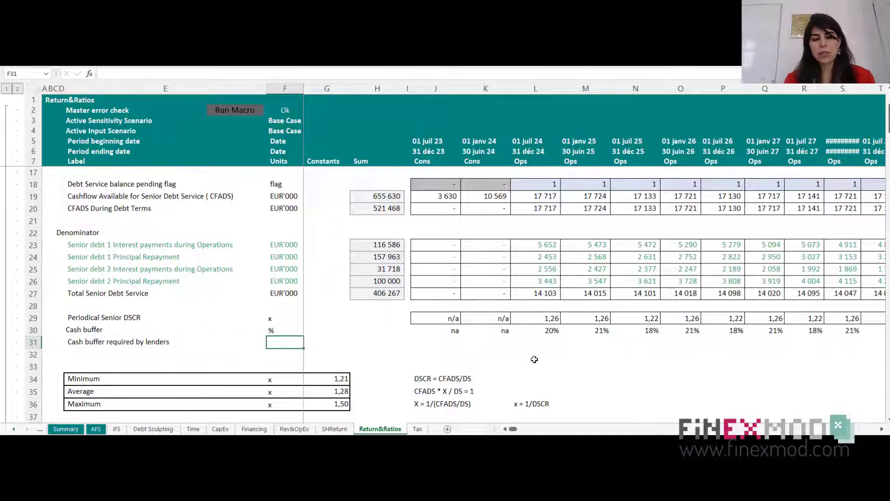
key("Tab")
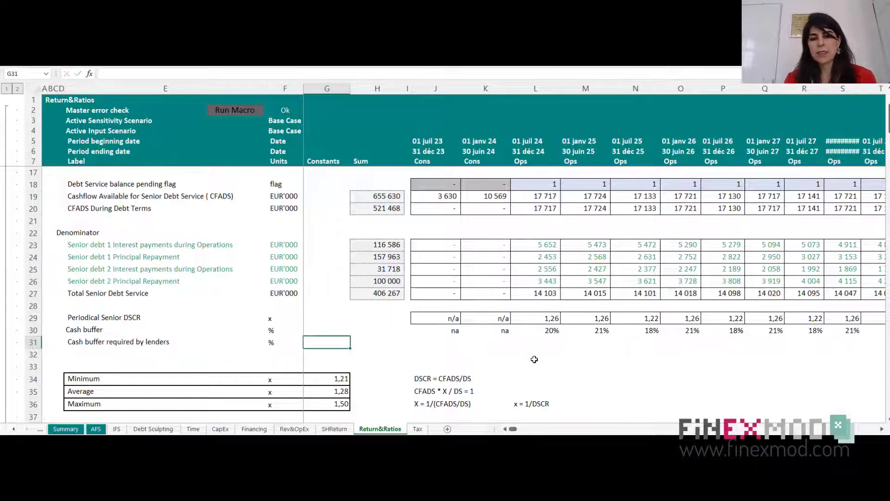
- Link G31 to the Minimum Periodic DSCR required by lenders at InputC!G169 and format it as a two-decimal number
left_click(29, 431)
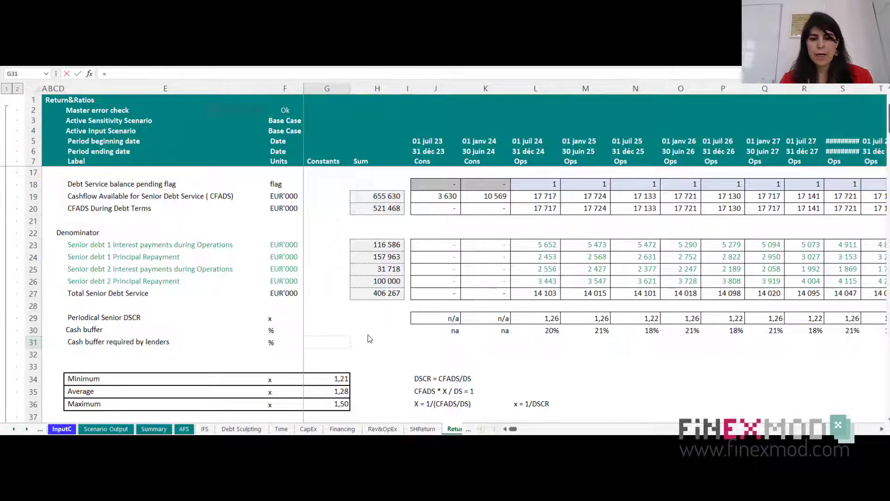
left_click(62, 429)
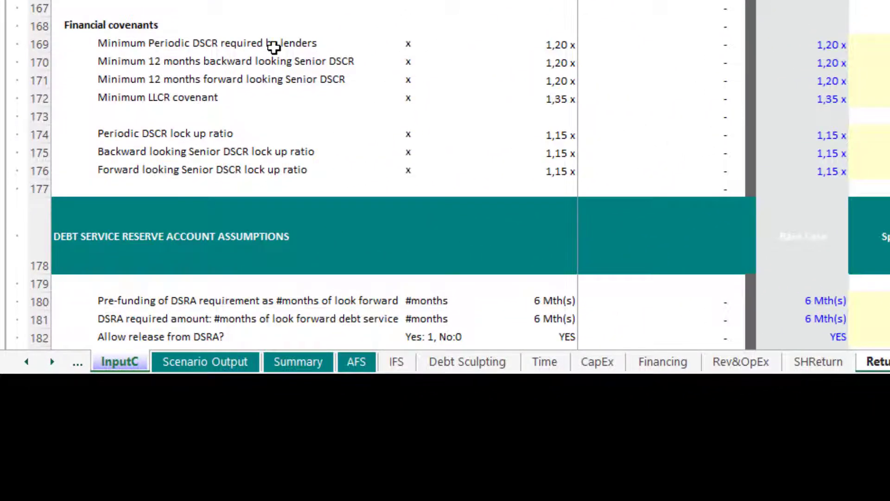
left_click(539, 50)
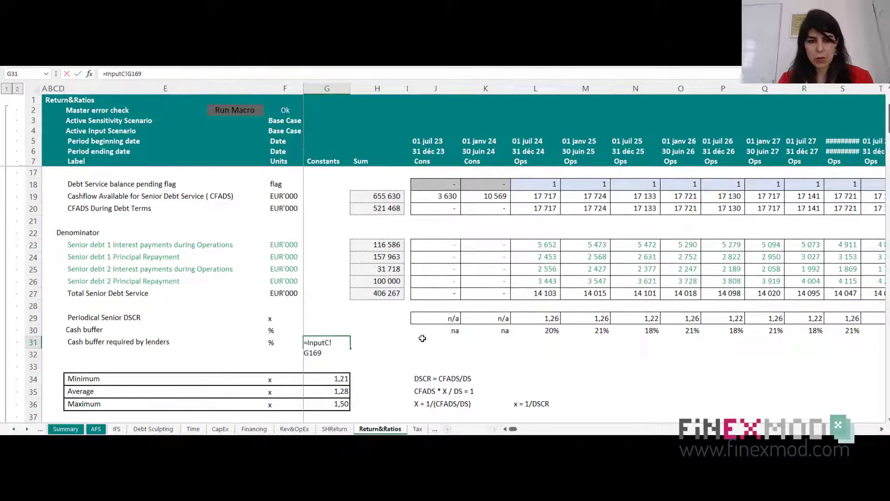
key("ctrl+Return")
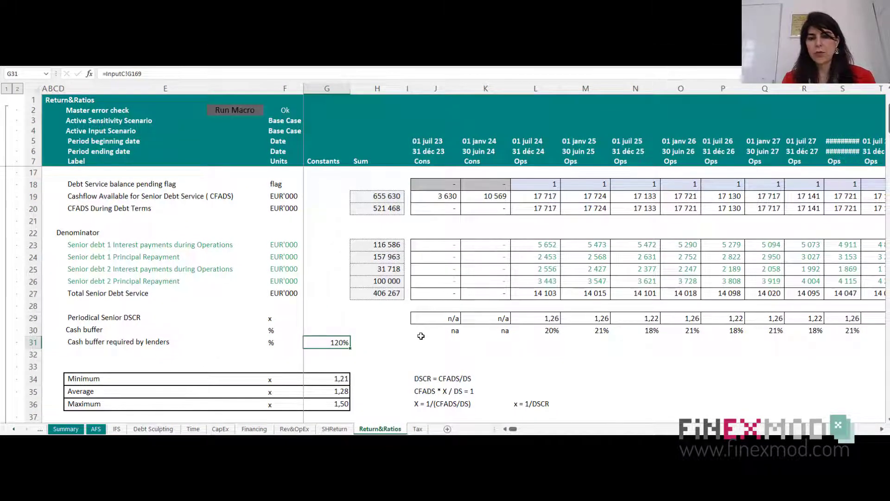
key("ctrl+shift+1")
- Enter the formula =IF(J18; 1 - 1/$F31; "na") in J31 for the cash buffer required by lenders
key("Right")
key("Right")
key("Right")
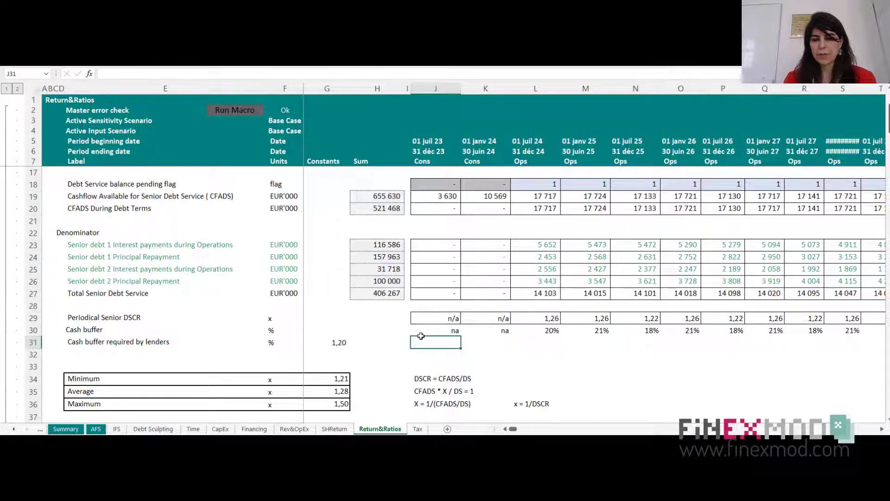
type("=")
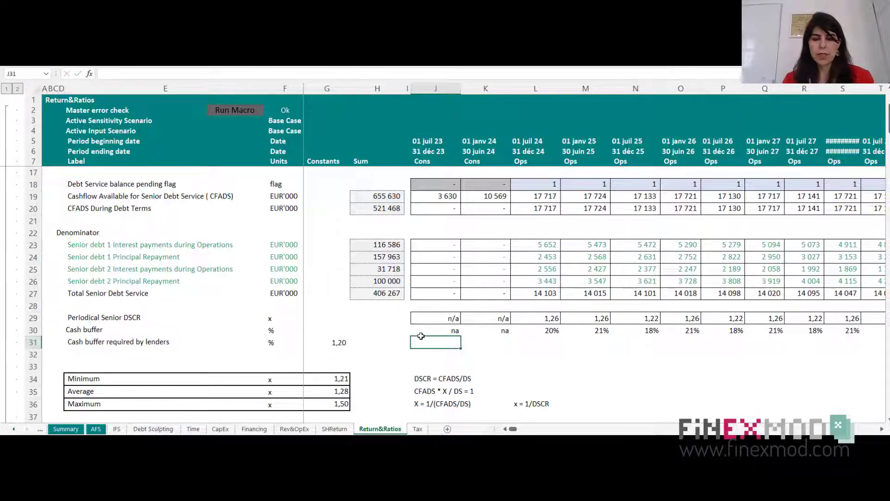
type("if(")
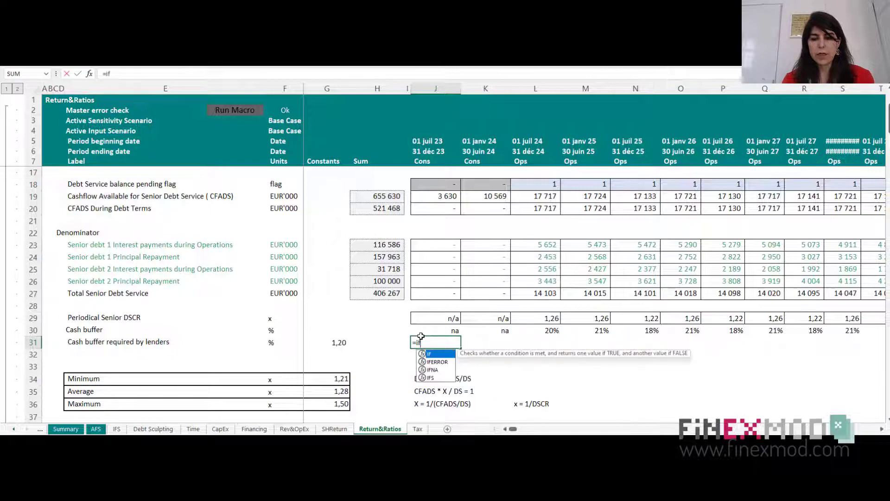
key("Up")
key("Up")
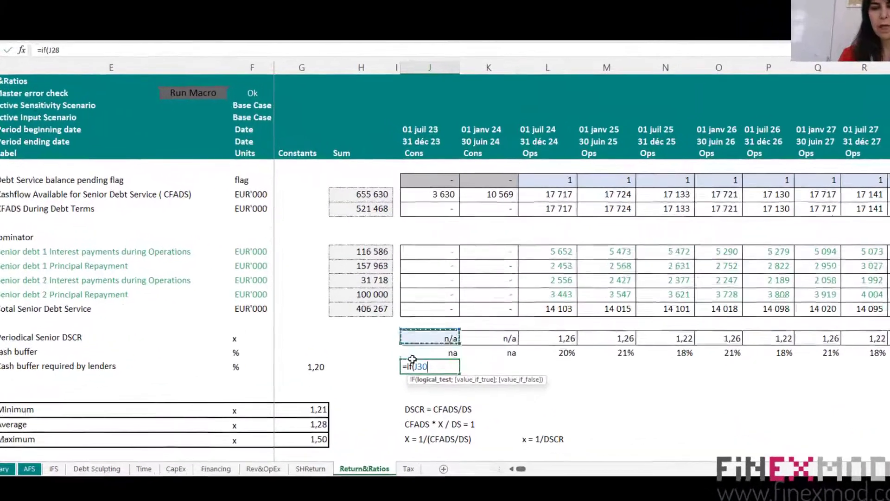
key("Up")
key("Up")
key("Up")
key("Up")
key("Up")
key("Up")
key("Up")
key("Up")
key("Up")
key("Up")
key("Up")
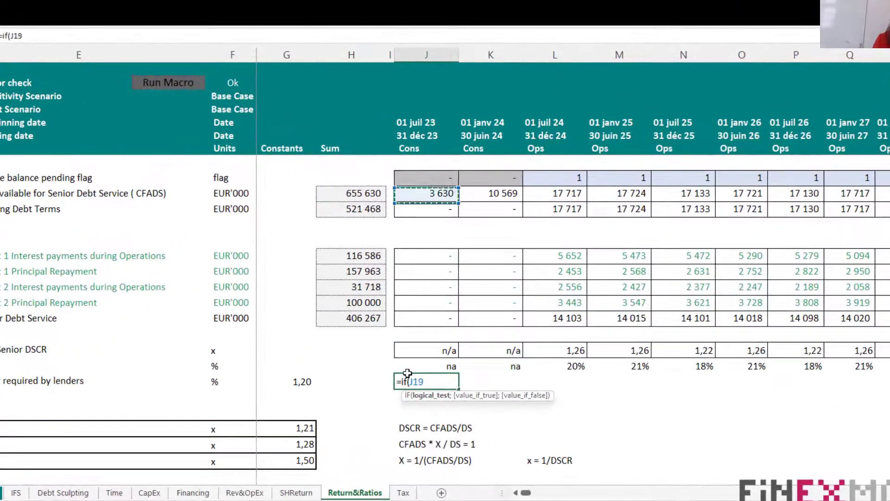
type(";")
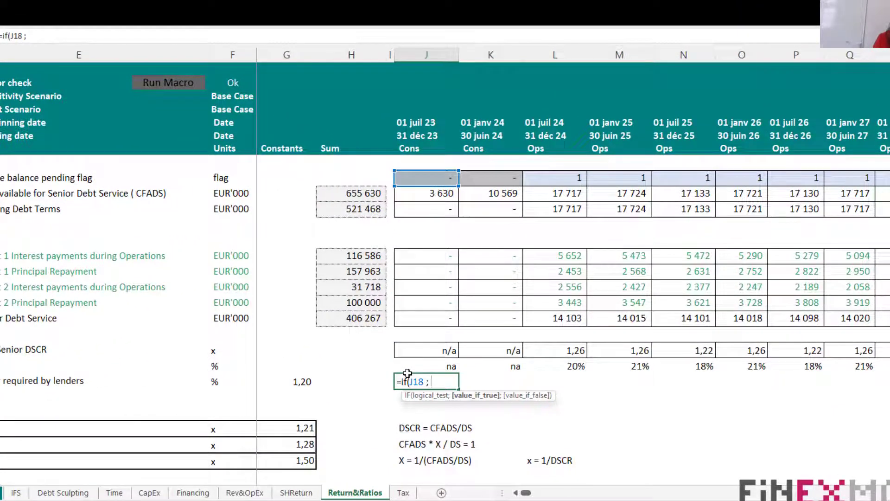
type(" 1 - 1/")
key("Left")
key("Left")
key("Left")
key("Left")
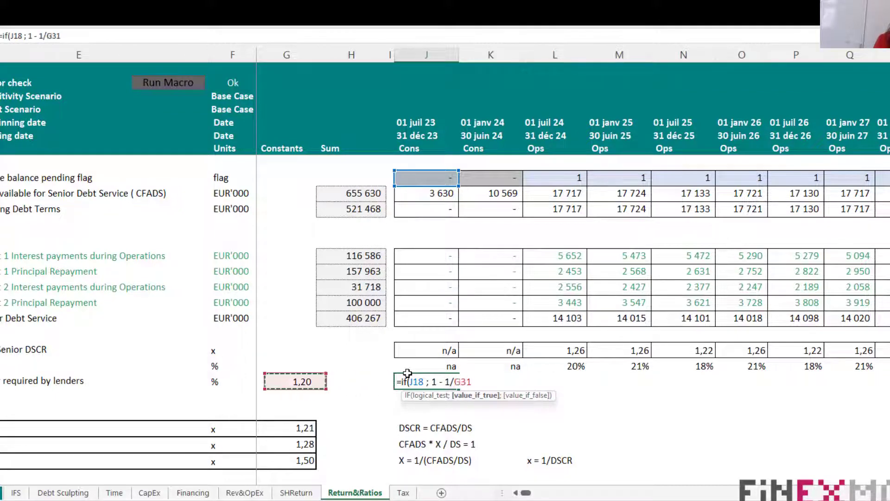
key("F4")
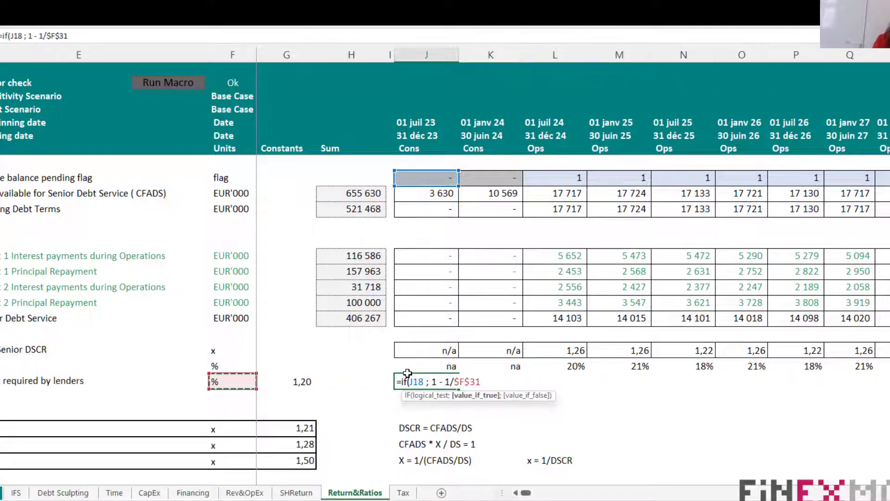
key("F4")
key("F4")
type("'")
type("; \"na\"")
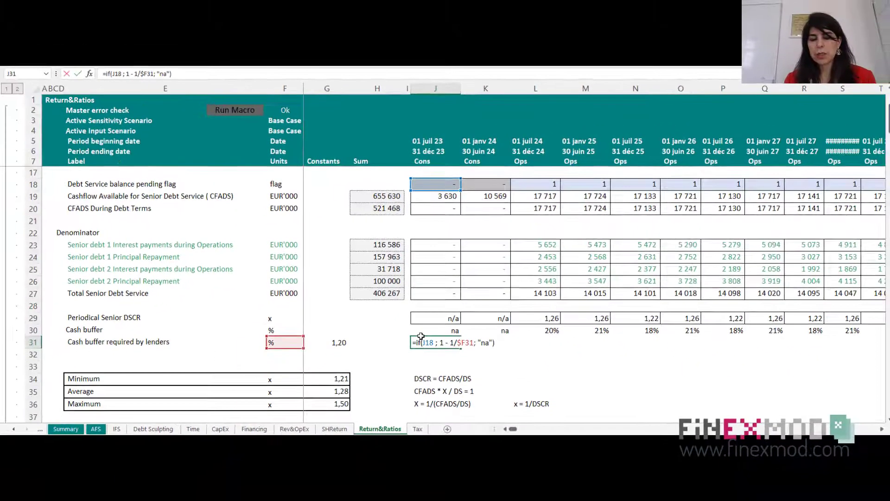
key("ctrl+Return")
- Copy the Cash buffer and Cash buffer required by lenders formulas in J30:J31 across all periods through column ED
left_click_drag(421, 333, 421, 338)
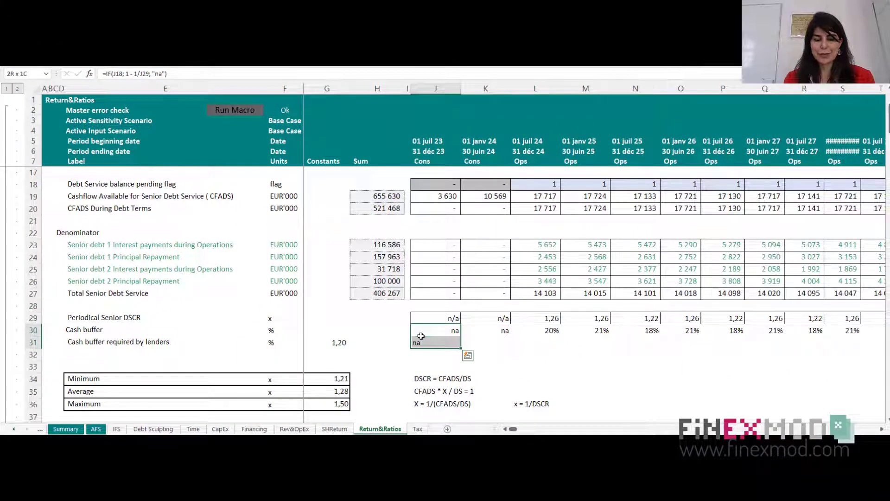
key("ctrl+c")
key("ctrl+shift+Right")
key("ctrl+v")
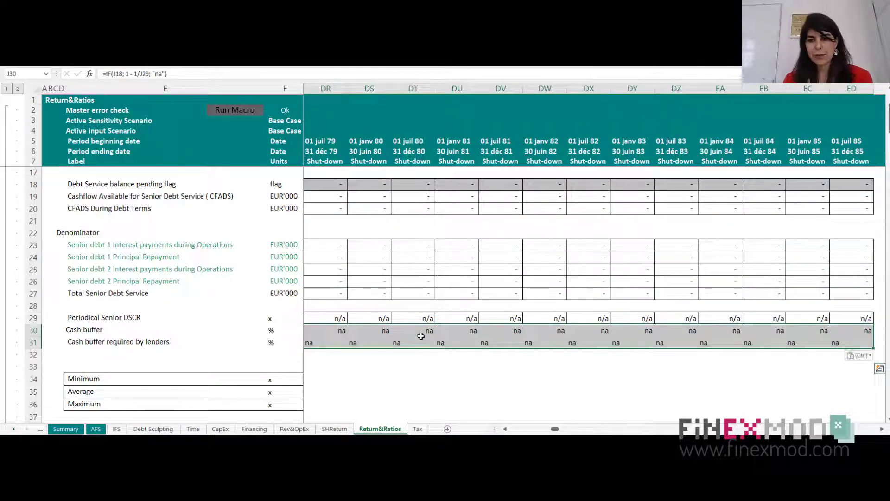
- Correct the J31 formula to reference the minimum DSCR in $G31 instead of the unit cell $F31
key("Down")
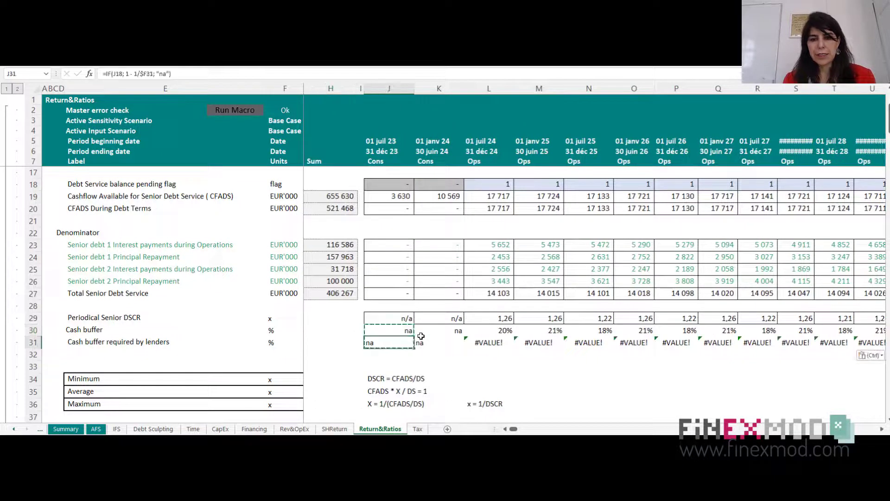
left_click(205, 73)
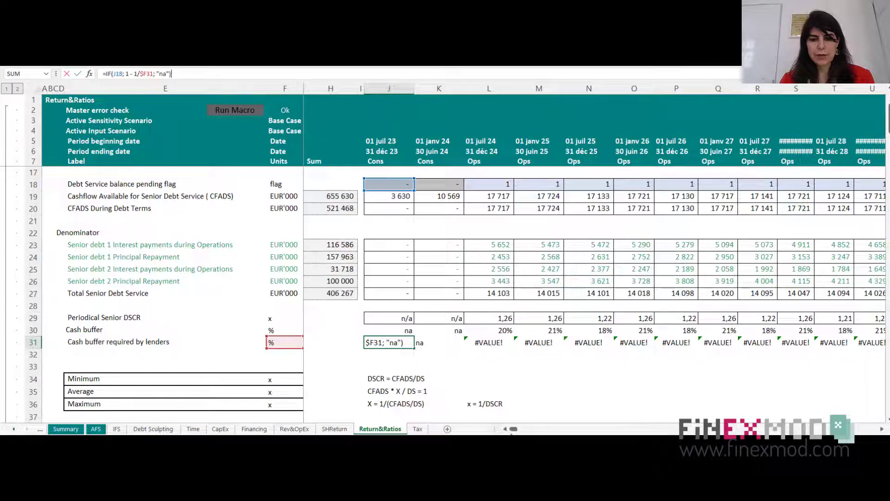
left_click_drag(511, 429, 508, 429)
left_click_drag(287, 347, 325, 349)
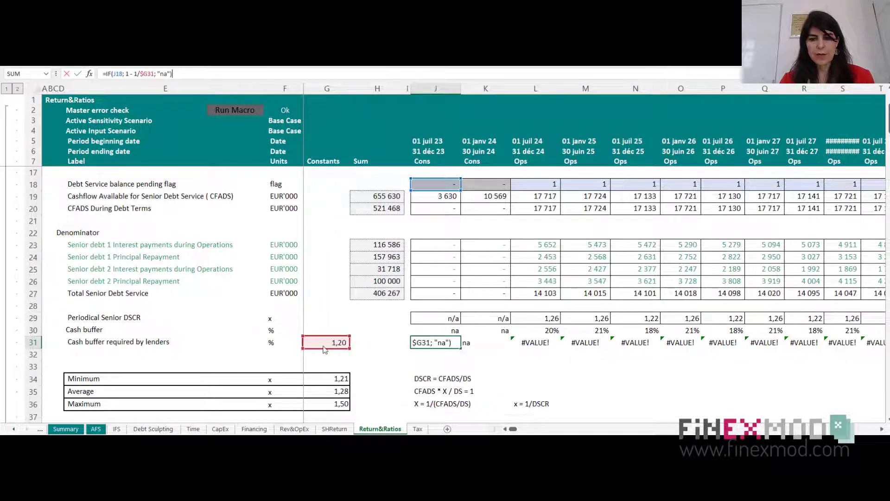
key("ctrl+Return")
- Copy the corrected J31 formula across all timeline periods of row 31 through column ED
key("ctrl+c")
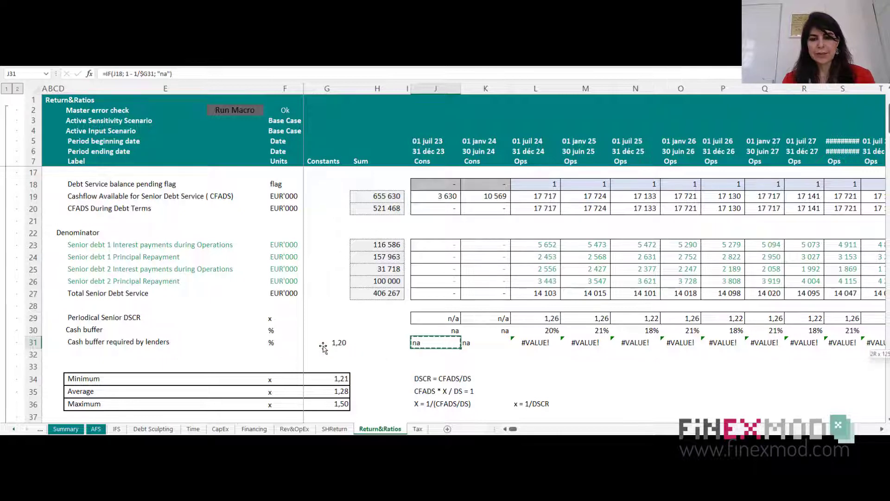
key("ctrl+shift+Right")
key("ctrl+v")
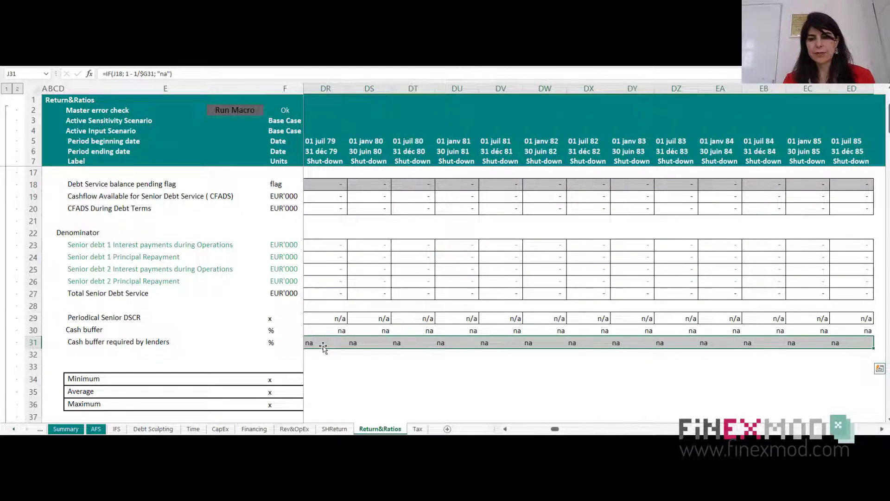
key("Left")
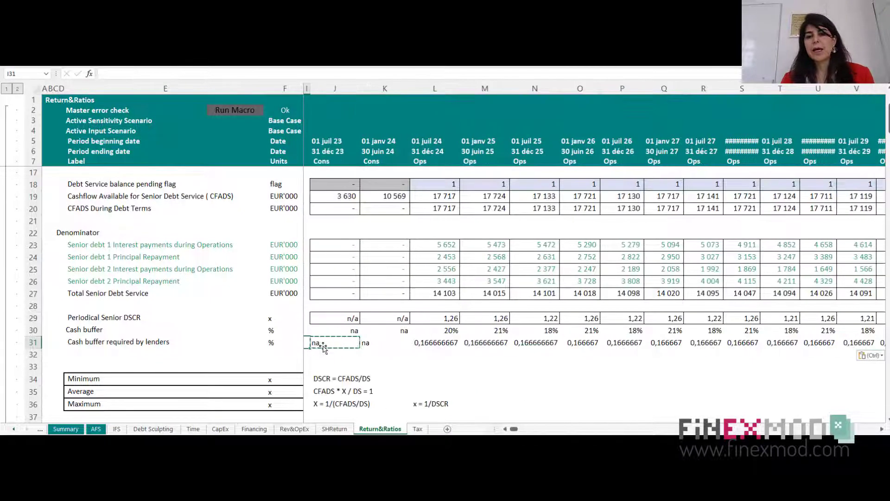
- Format the Cash buffer required by lenders values in row 31 as whole percentages across all periods
key("Left")
key("Right")
key("Right")
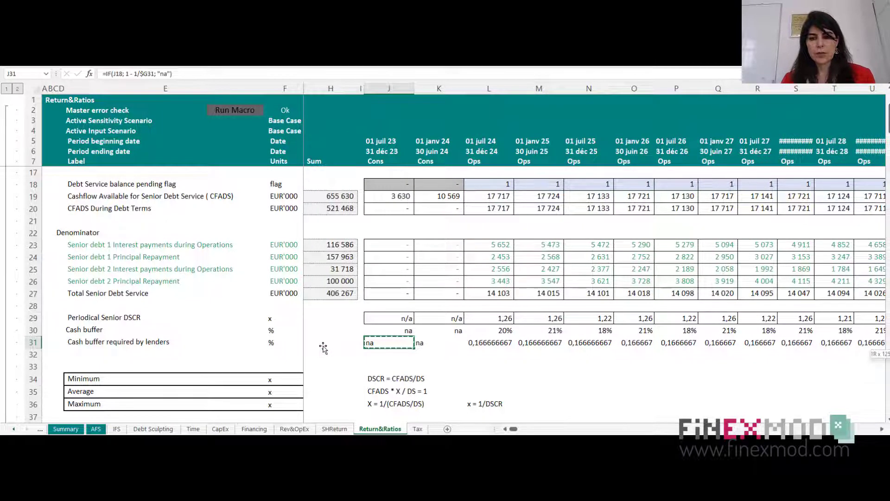
key("ctrl+shift+Right")
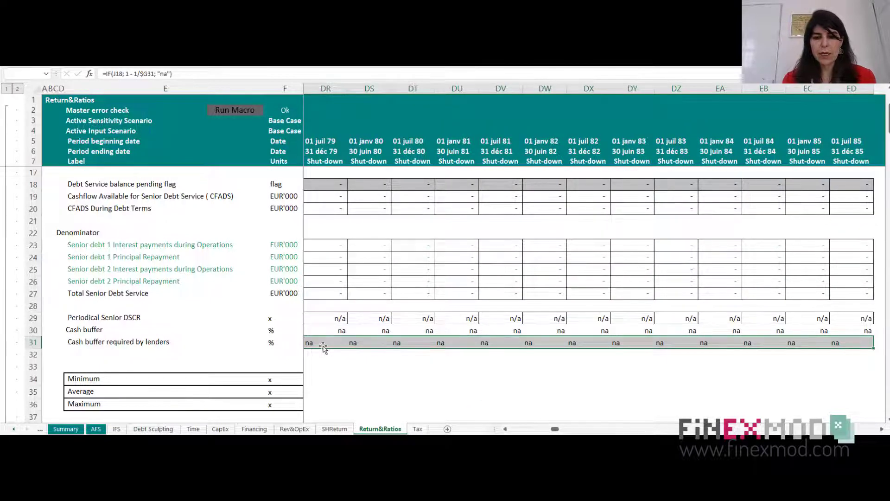
key("Left")
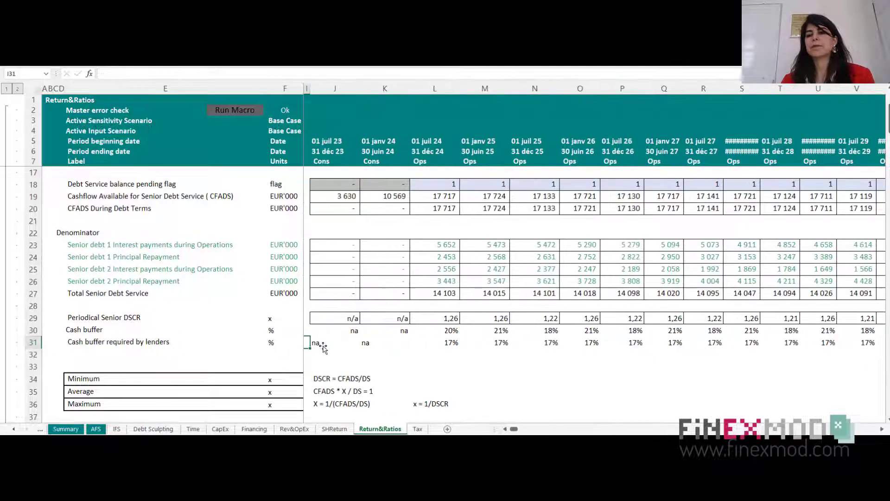
- Compare the cash buffer in row 30 with the lenders' required buffer in row 31 for the first operating periods
key("Right")
key("Right")
key("Right")
key("Right")
key("Up")
key("Left")
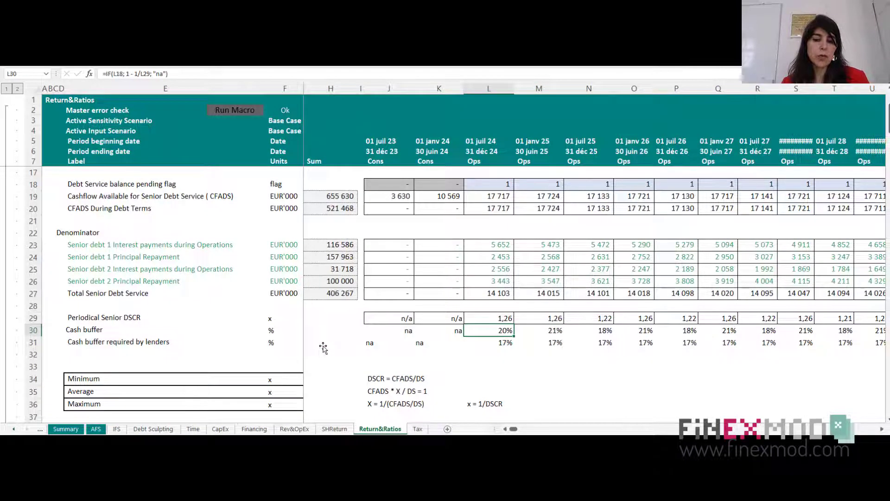
key("Down")
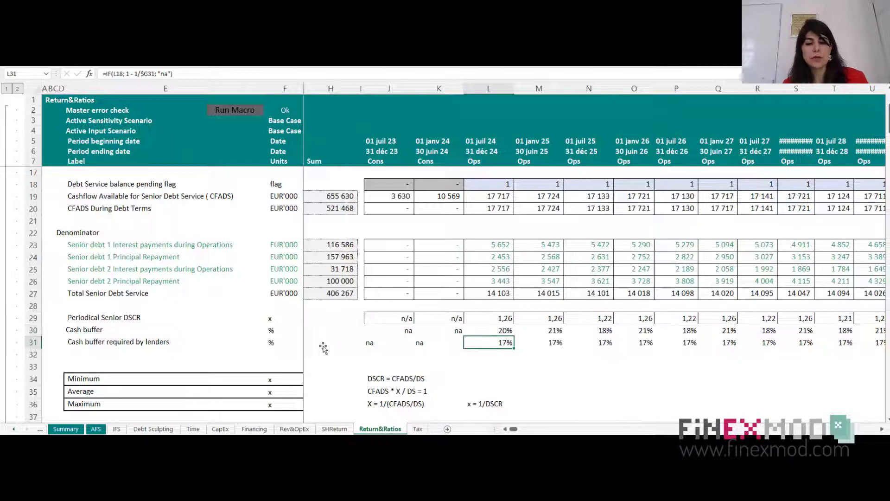
key("Right")
key("Right")
key("Left")
- Add the label "Cash buffer check" in E32 with "check" as its unit in F32
key("Down")
key("Left")
key("Left")
key("Left")
key("Left")
key("Left")
key("Left")
key("Left")
key("Left")
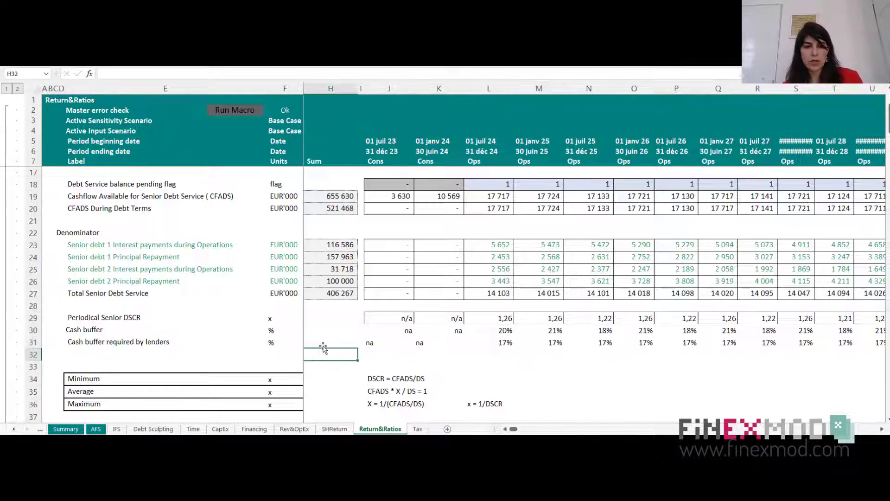
type("Ch")
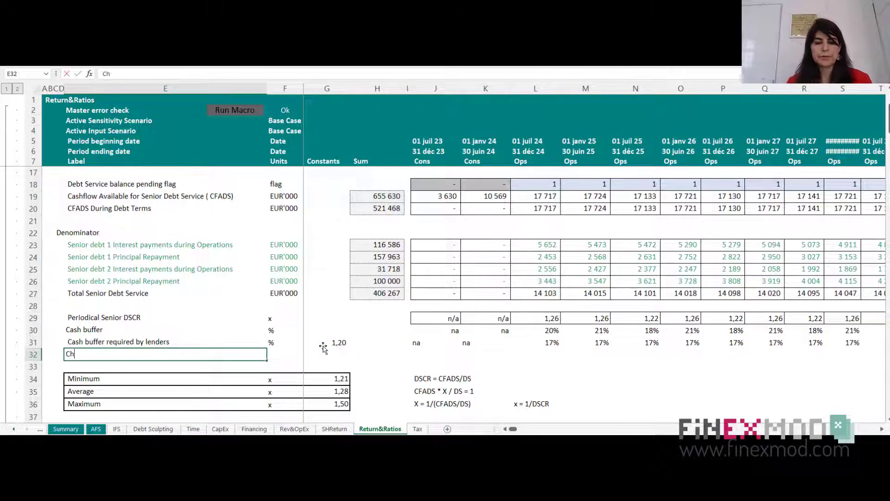
type("ec")
key("BackSpace")
key("BackSpace")
key("BackSpace")
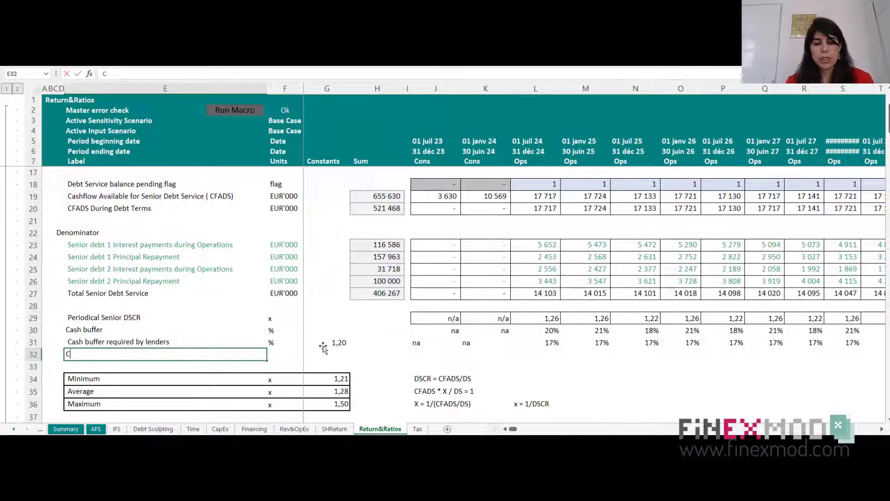
type("ash buffer check")
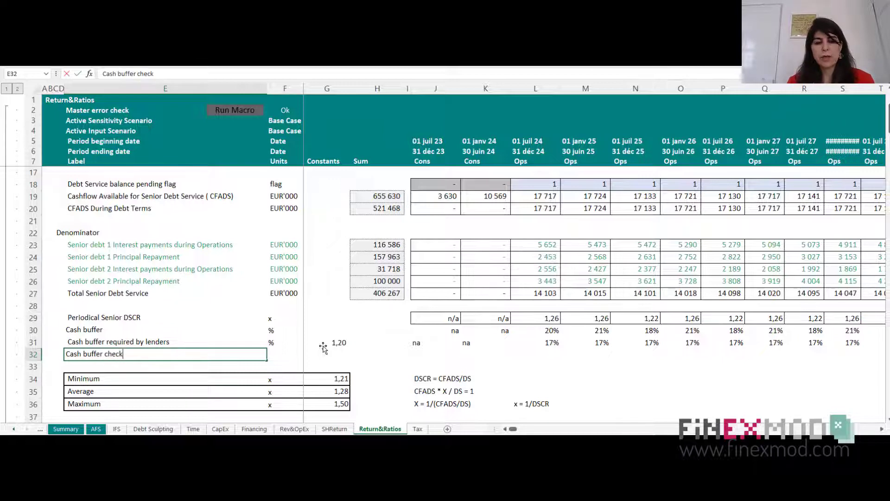
key("Tab")
type("check")
- Enter the check formula =J31 >=J30 in J32, comparing the required buffer with the cash buffer
key("Tab")
key("Tab")
key("Tab")
key("Tab")
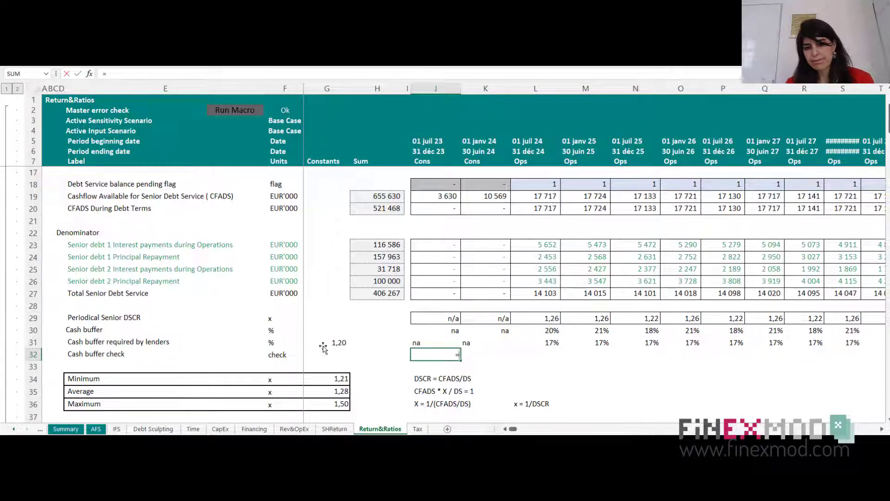
type("=")
key("Up")
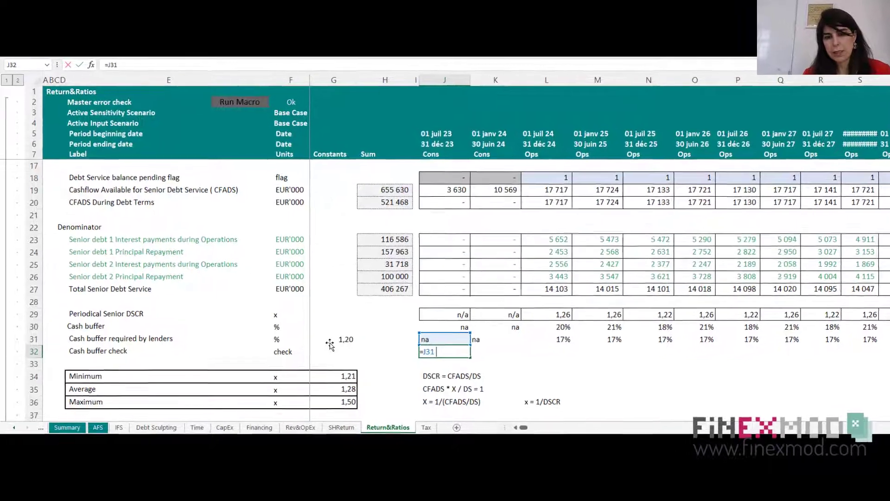
type(">=")
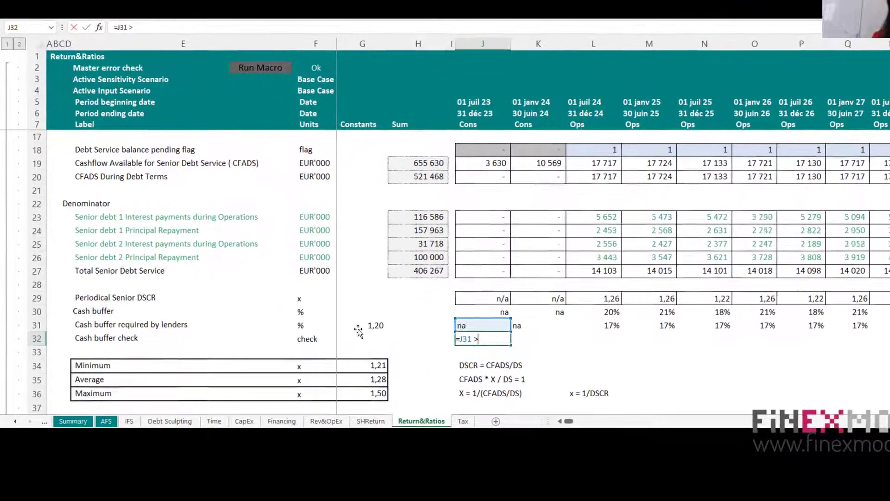
key("Up")
key("Up")
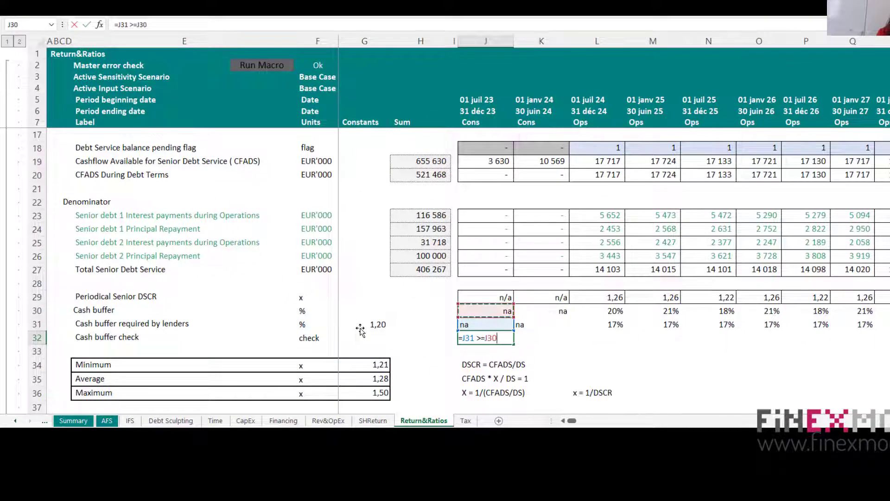
key("Return")
- Fill the J31:J32 required buffer and check formulas across all timeline periods
key("Up")
key("Up")
key("shift+Down")
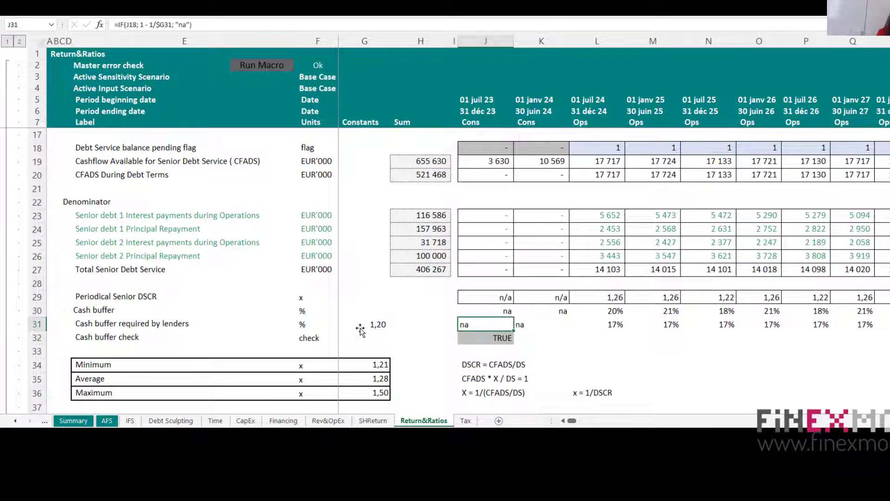
key("ctrl+shift+Right")
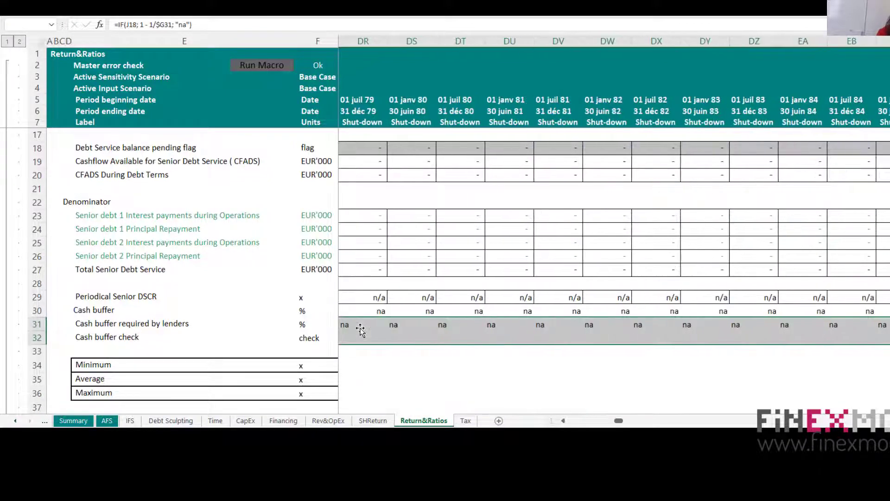
key("ctrl+r")
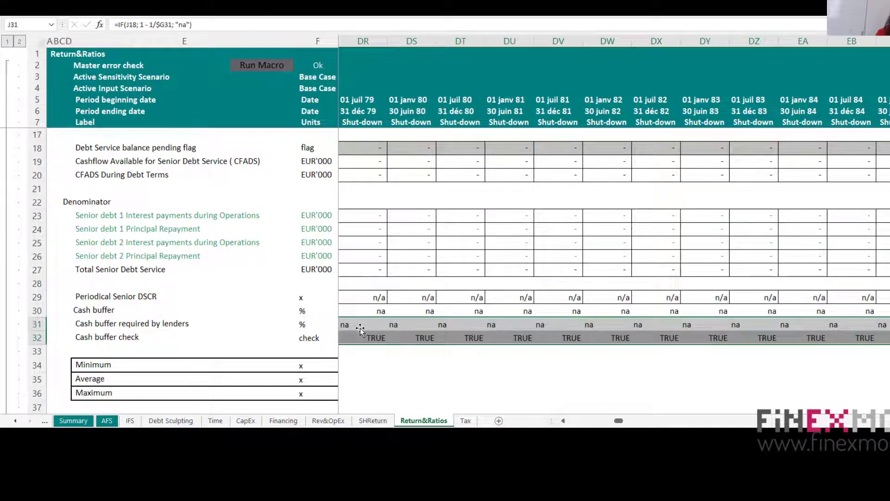
key("ctrl+shift+Left")
key("ctrl+c")
key("Left")
key("Left")
key("Right")
key("Right")
key("Down")
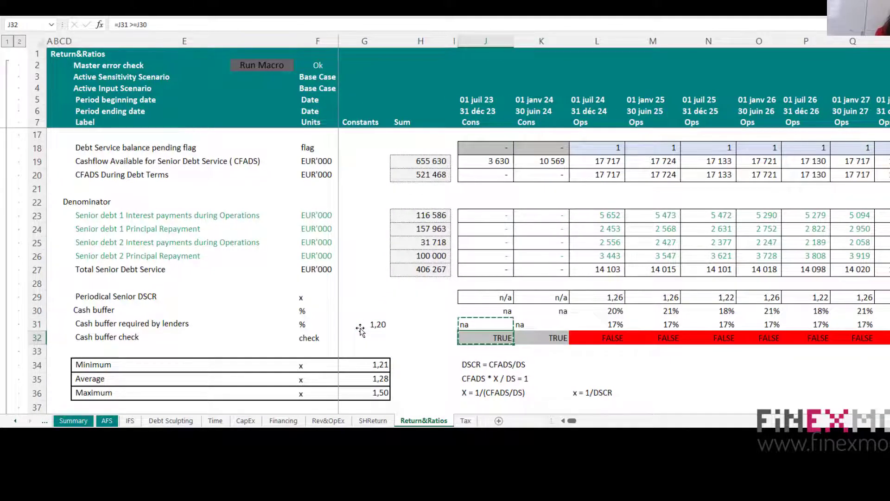
- Change the cash buffer check formula in J32 to =J31 <=J30 and fill it across all timeline periods
double_click(134, 24)
key("Delete")
type("<")
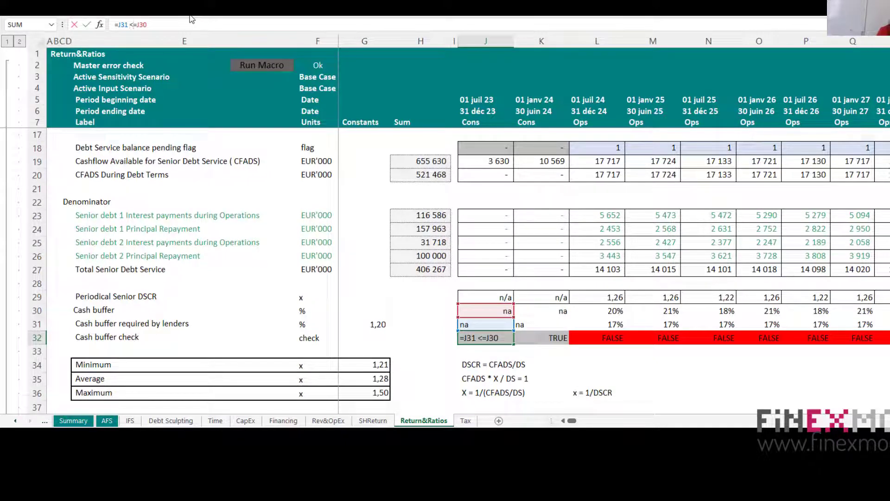
key("ctrl+Return")
key("ctrl+shift+Right")
key("ctrl+r")
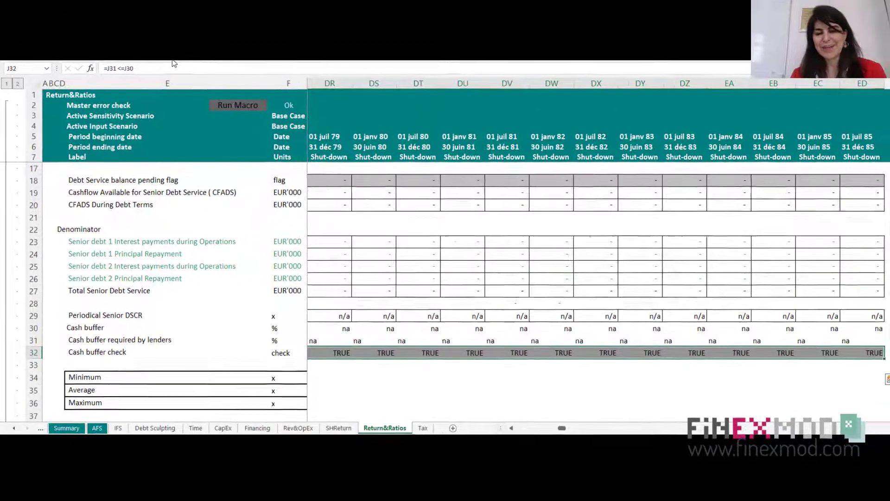
- Review the cash buffer check in row 32 across the first operating periods
key("Left")
key("Right")
key("Right")
key("Right")
key("Right")
key("Right")
key("Right")
key("Right")
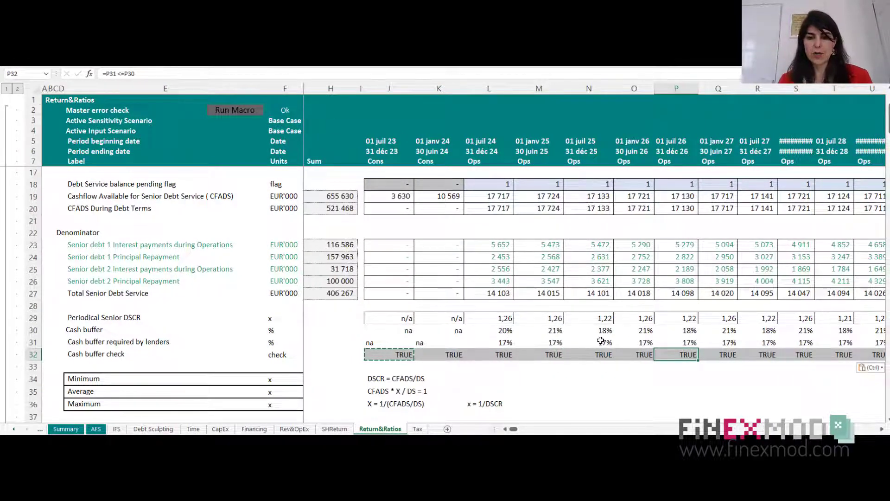
scroll(600, 341, "down", 1)
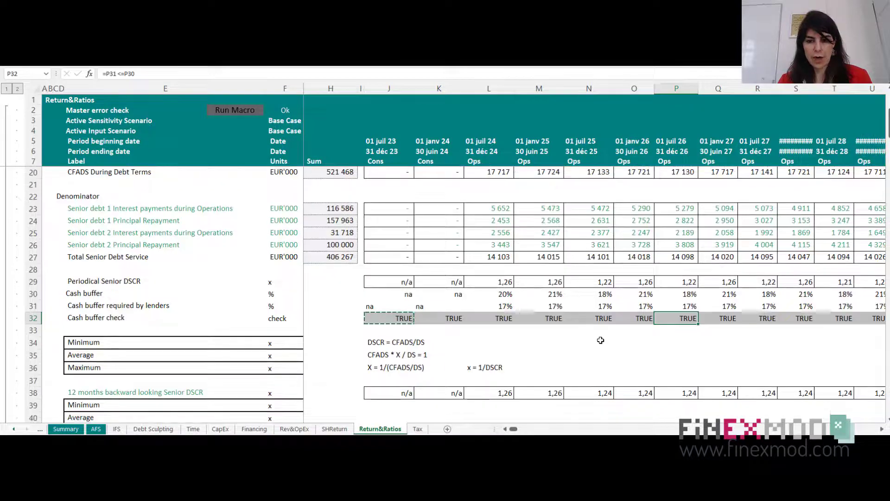
- On the InputC sheet, set the Base Case minimum periodic DSCR required by lenders in K169 to 1,25
left_click(14, 429)
left_click(14, 429)
left_click(14, 429)
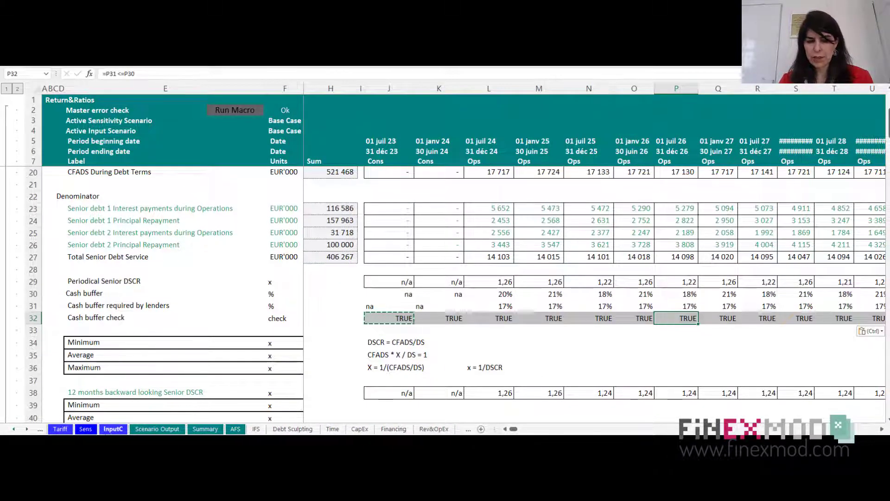
left_click(112, 429)
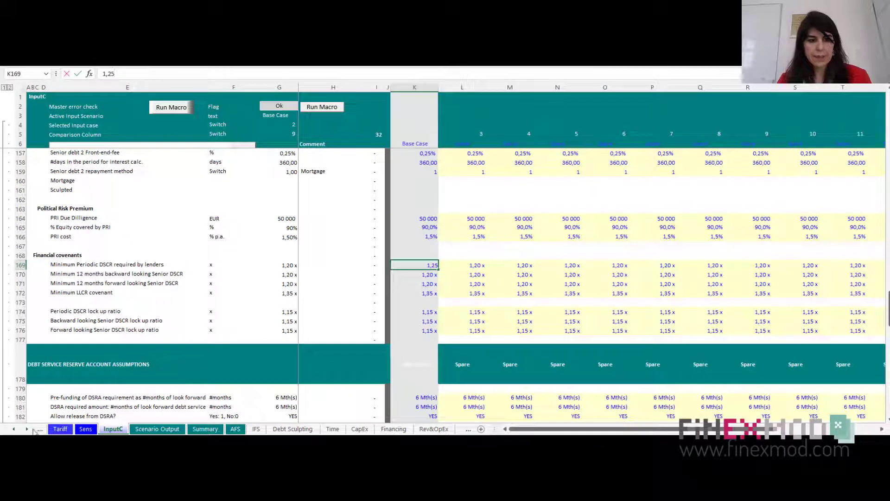
- Return to the Return&Ratios sheet and compare the cash buffer, required buffer and check in rows 30 to 32, especially for column N
left_click(29, 429)
left_click(29, 429)
left_click(29, 429)
left_click(29, 429)
left_click(28, 430)
left_click(380, 429)
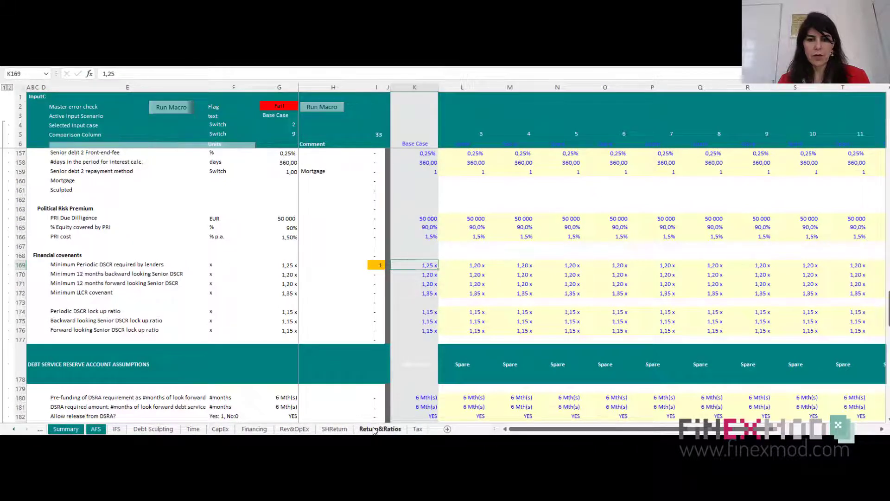
scroll(588, 313, "down", 1)
left_click_drag(391, 282, 879, 292)
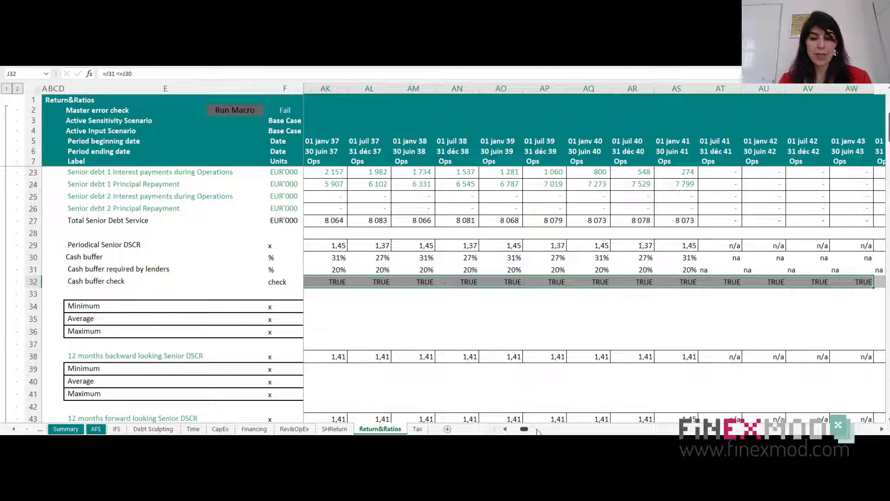
left_click_drag(524, 430, 512, 430)
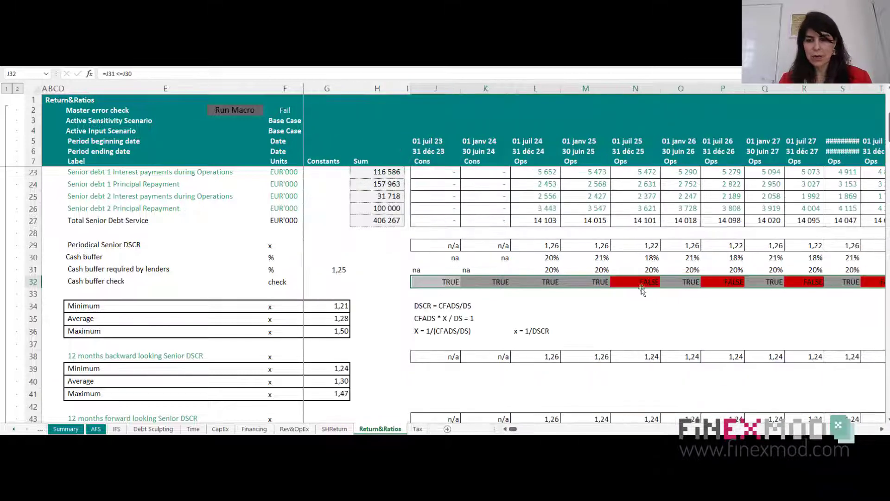
left_click(649, 270)
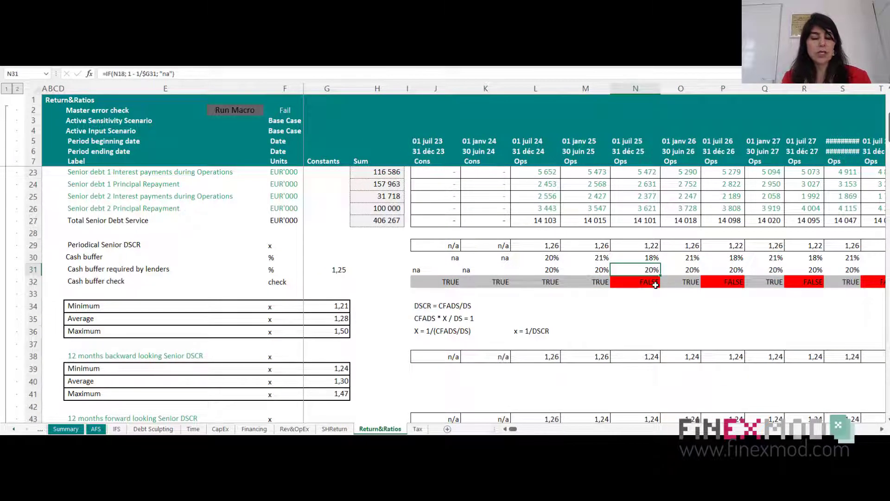
left_click(647, 257)
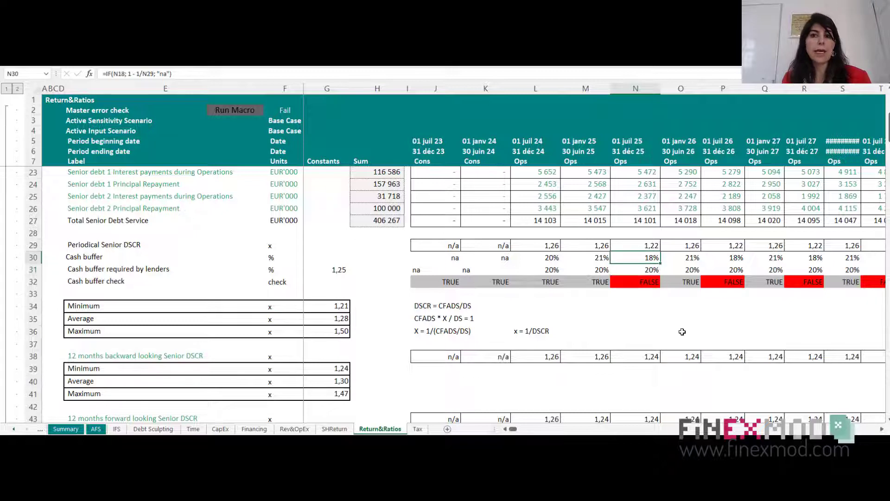
- Examine the minimum periodical senior DSCR check against the lenders' requirement in rows 49 to 51
scroll(671, 329, "down", 1)
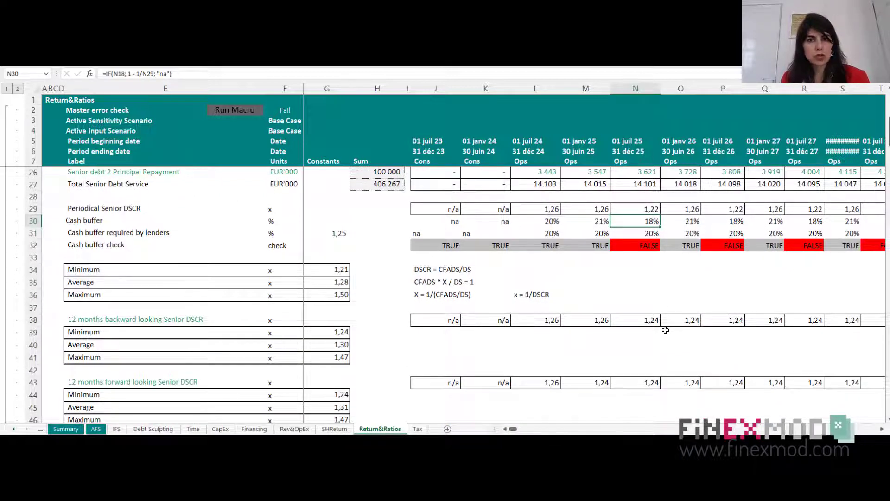
scroll(665, 330, "down", 4)
left_click_drag(122, 314, 327, 334)
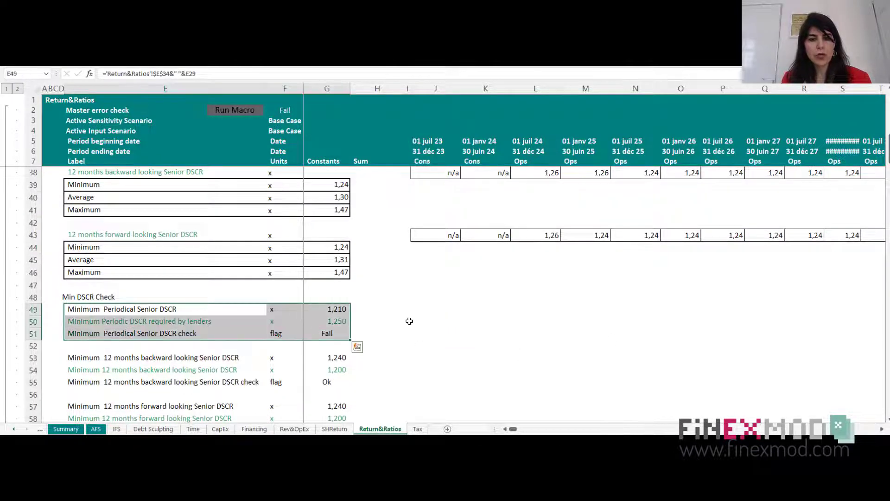
scroll(409, 321, "up", 4)
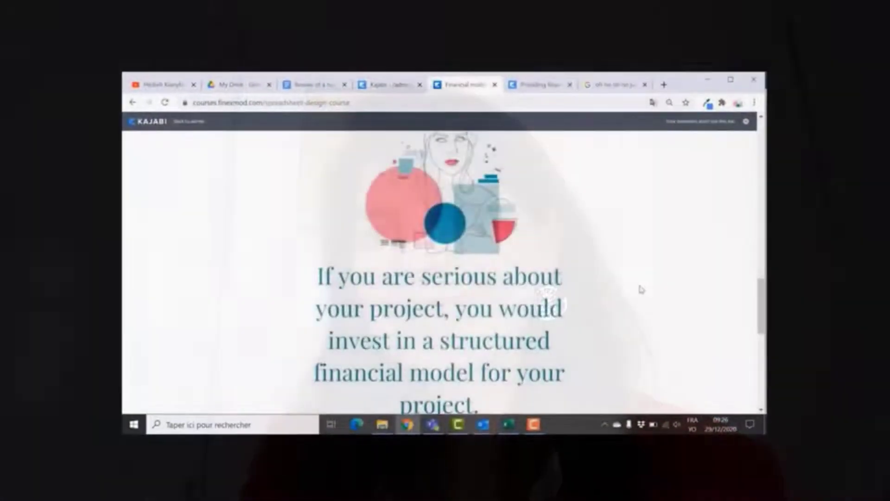
scroll(632, 288, "down", 5)
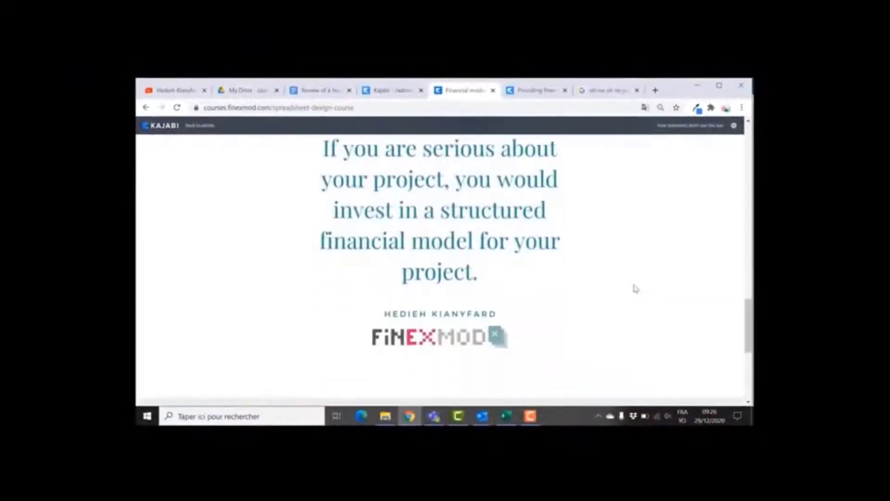
scroll(632, 287, "down", 5)
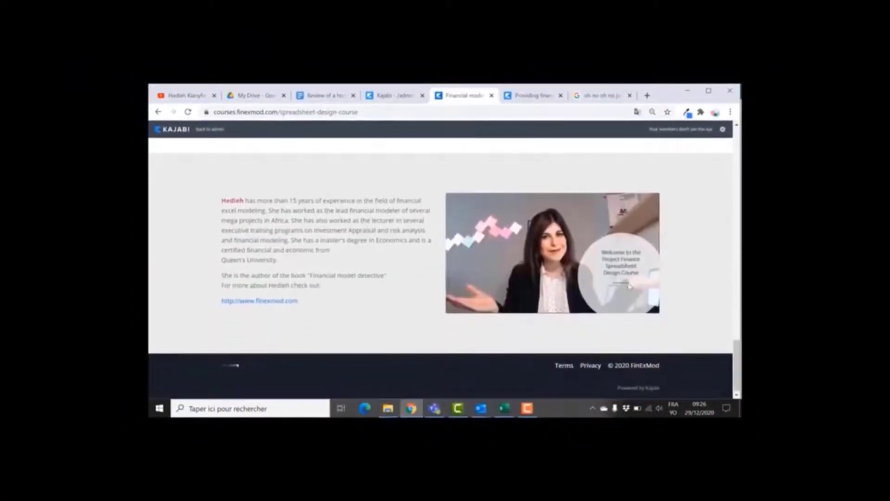